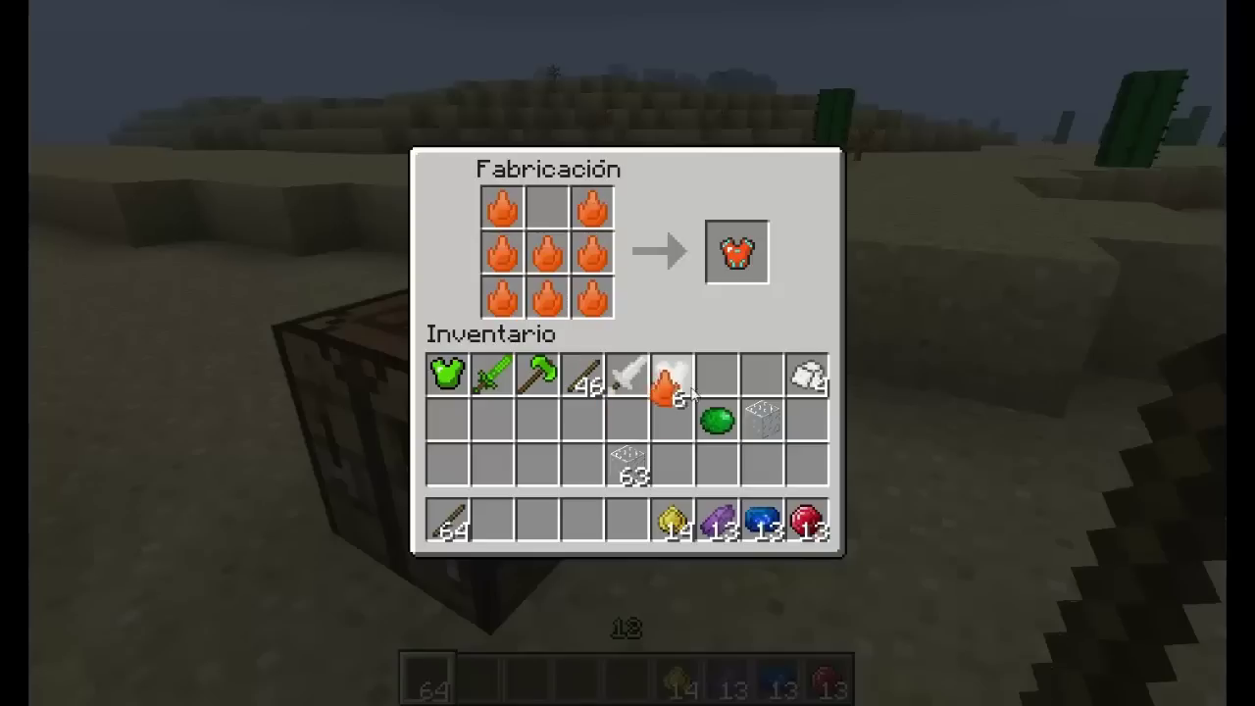
Step: Store the crafted Phoenixite chestplate in the inventory and place one stick in the bottom-centre cell of the crafting grid
left_click(737, 252)
left_click(492, 466)
left_click(583, 374)
right_click(547, 297)
left_click(582, 374)
Step: Craft a Phoenixite sword by adding two Phoenixite above the stick in the centre column, and store it beside the chestplate
left_click(717, 375)
right_click(592, 253)
left_click(592, 253)
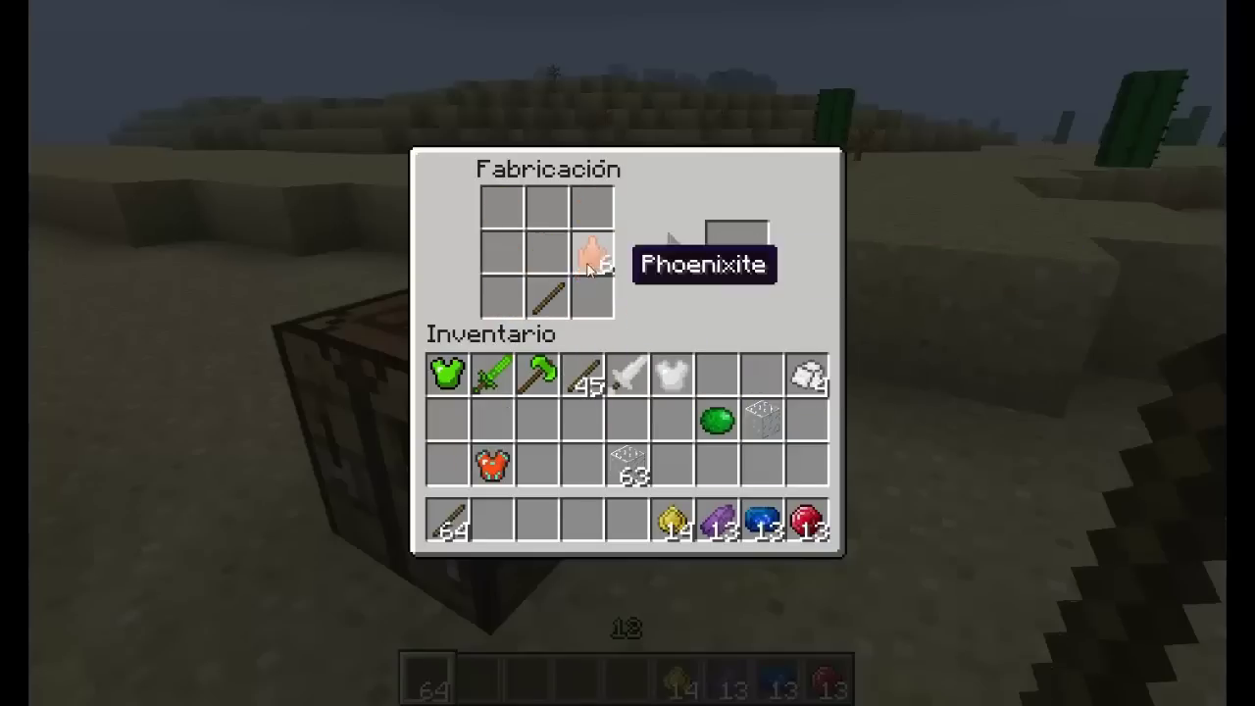
left_click(592, 253)
right_click(547, 253)
right_click(547, 208)
left_click(717, 375)
left_click(733, 263)
left_click(537, 465)
Step: Craft a Phoenixite axe from two centre-column sticks and three Phoenixite around the upper-left corner, and store it beside the sword
left_click(582, 374)
right_click(547, 297)
right_click(547, 253)
left_click(583, 374)
left_click(717, 375)
left_click(502, 253)
left_click(762, 375)
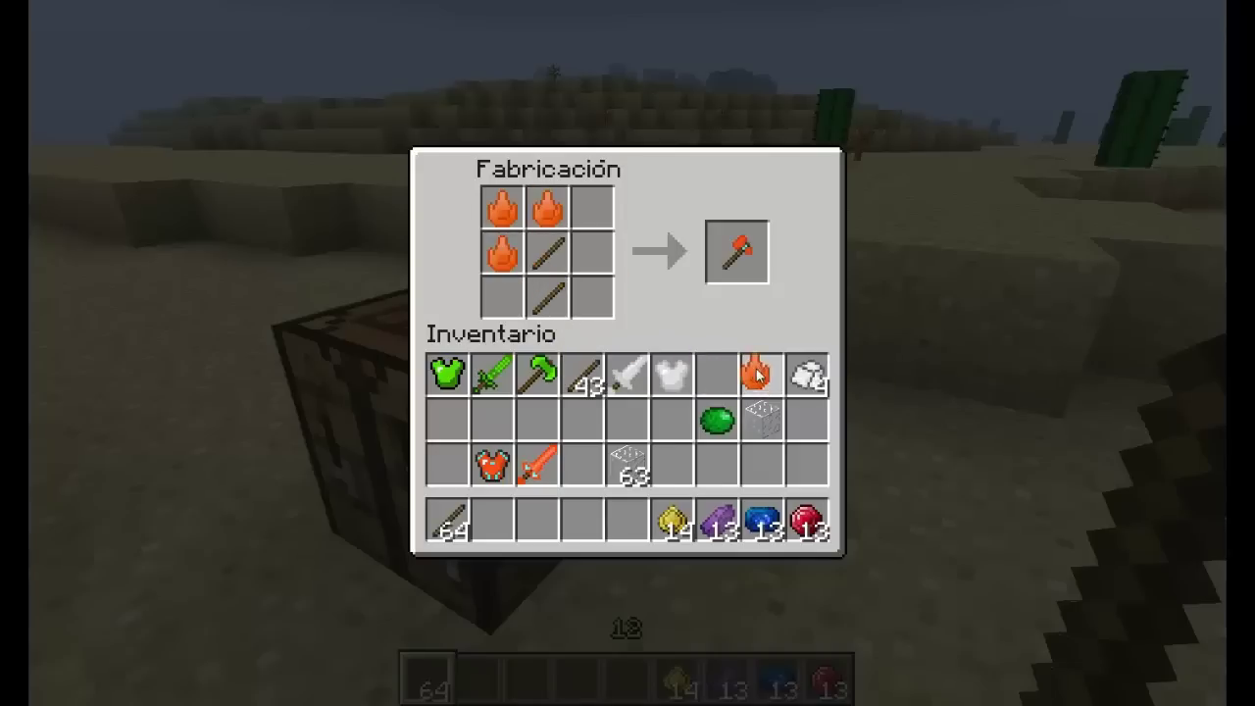
left_click(737, 252)
left_click(582, 466)
Step: Move the hotbar sticks into the inventory and lay three red gems in an axe pattern around the grid's upper-left corner
left_click(448, 520)
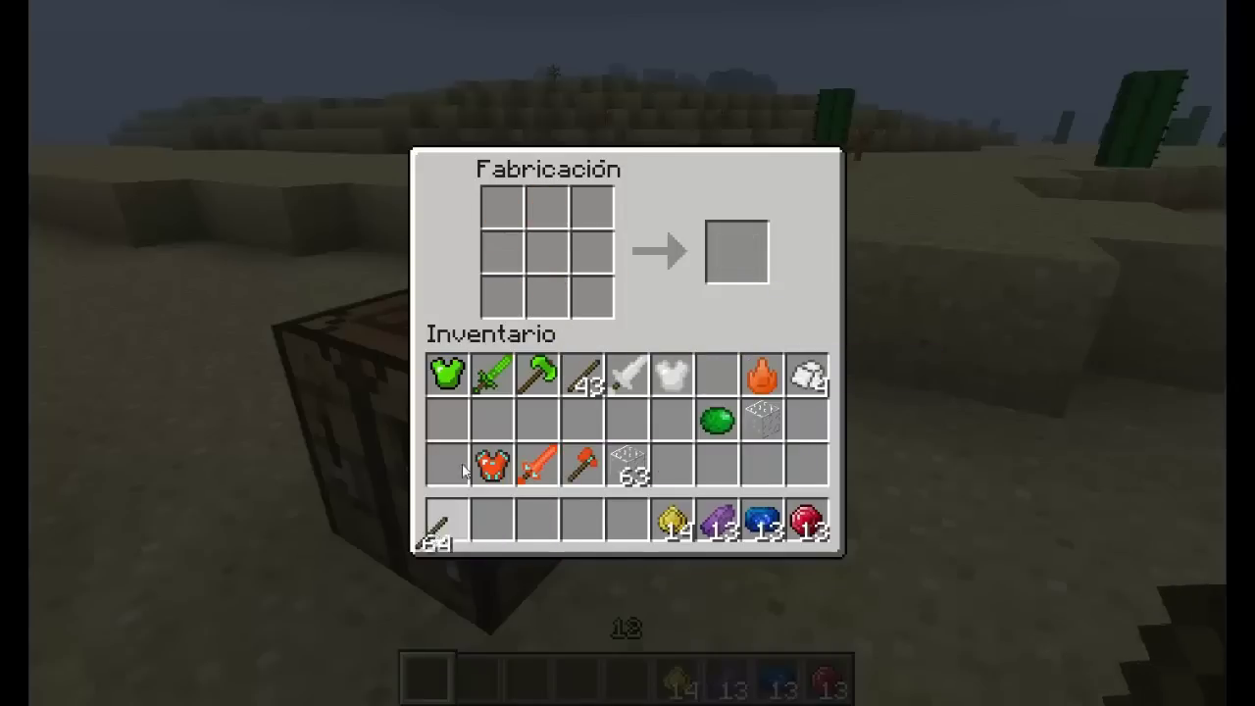
left_click(537, 420)
left_click(806, 520)
right_click(502, 253)
right_click(502, 208)
right_click(546, 208)
left_click(672, 420)
Step: Complete the red axe with two centre-column sticks and swap its inventory slot with the Phoenixite chestplate
left_click(538, 419)
right_click(546, 298)
right_click(547, 253)
left_click(627, 420)
left_click(736, 252)
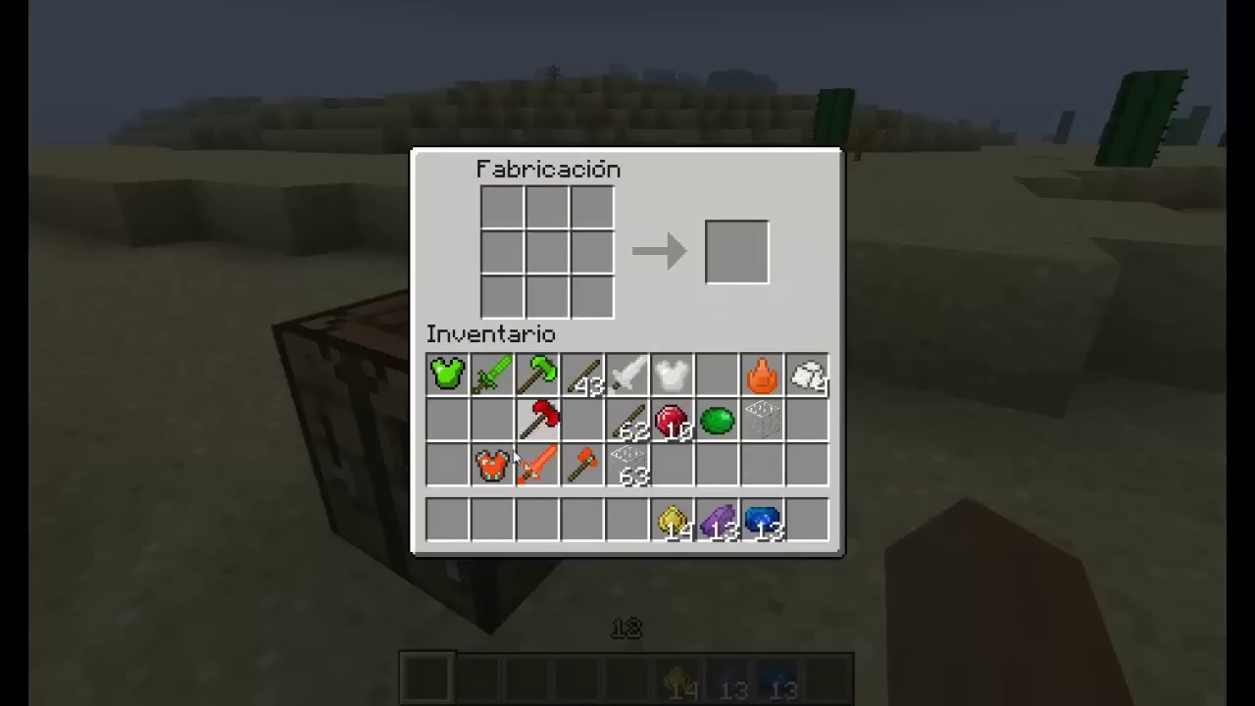
left_click(492, 465)
left_click(537, 420)
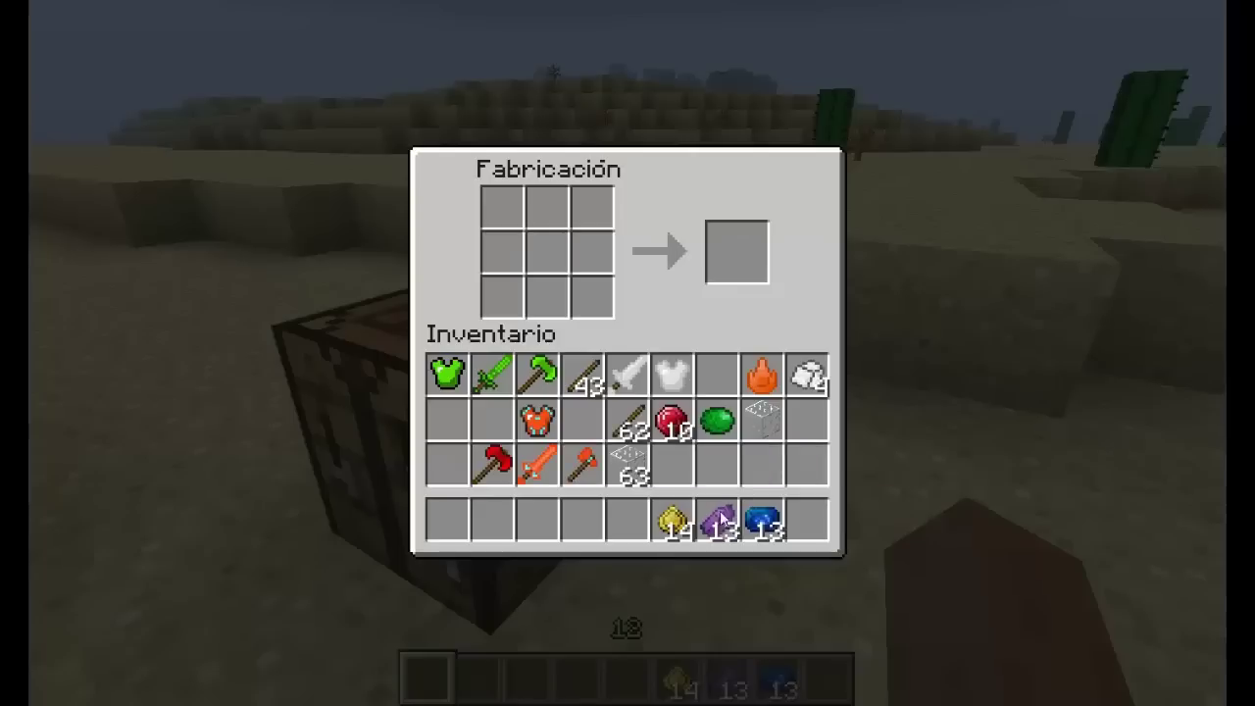
Step: Craft a yellow pickaxe from two centre-column sticks and three yellow gems across the top row, and store it
left_click(628, 420)
right_click(546, 298)
right_click(546, 253)
left_click(627, 419)
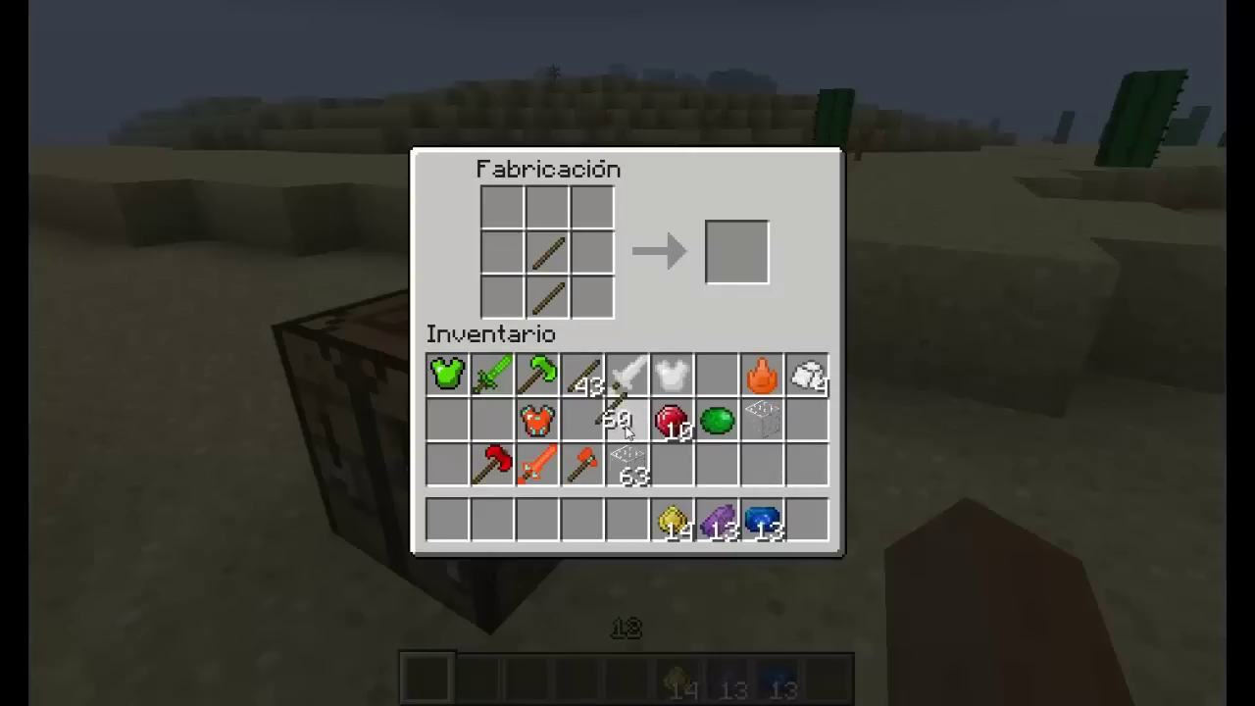
left_click(671, 520)
right_click(502, 207)
right_click(546, 206)
right_click(592, 207)
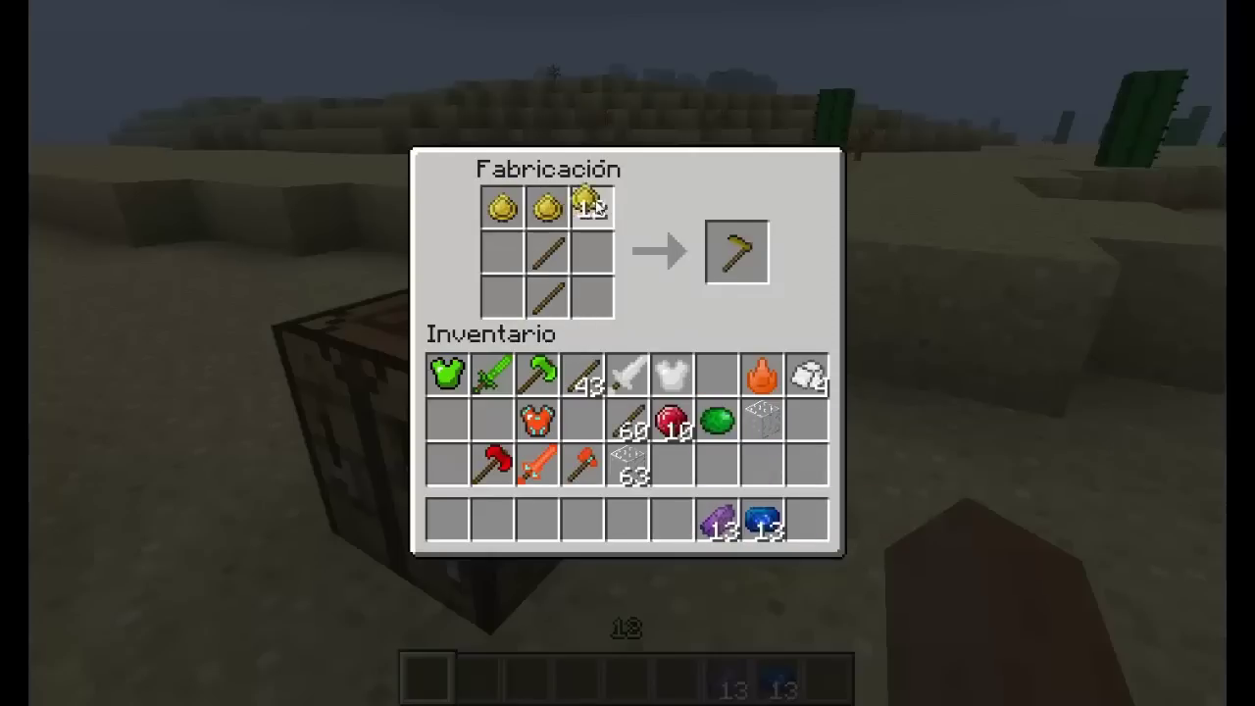
left_click(582, 419)
left_click(737, 252)
left_click(492, 420)
Step: Craft an Amethyst Axe from two centre-column sticks and three amethysts around the upper-left corner, and store it
left_click(582, 375)
left_click(546, 298)
left_click(546, 298)
right_click(546, 298)
right_click(546, 253)
left_click(582, 374)
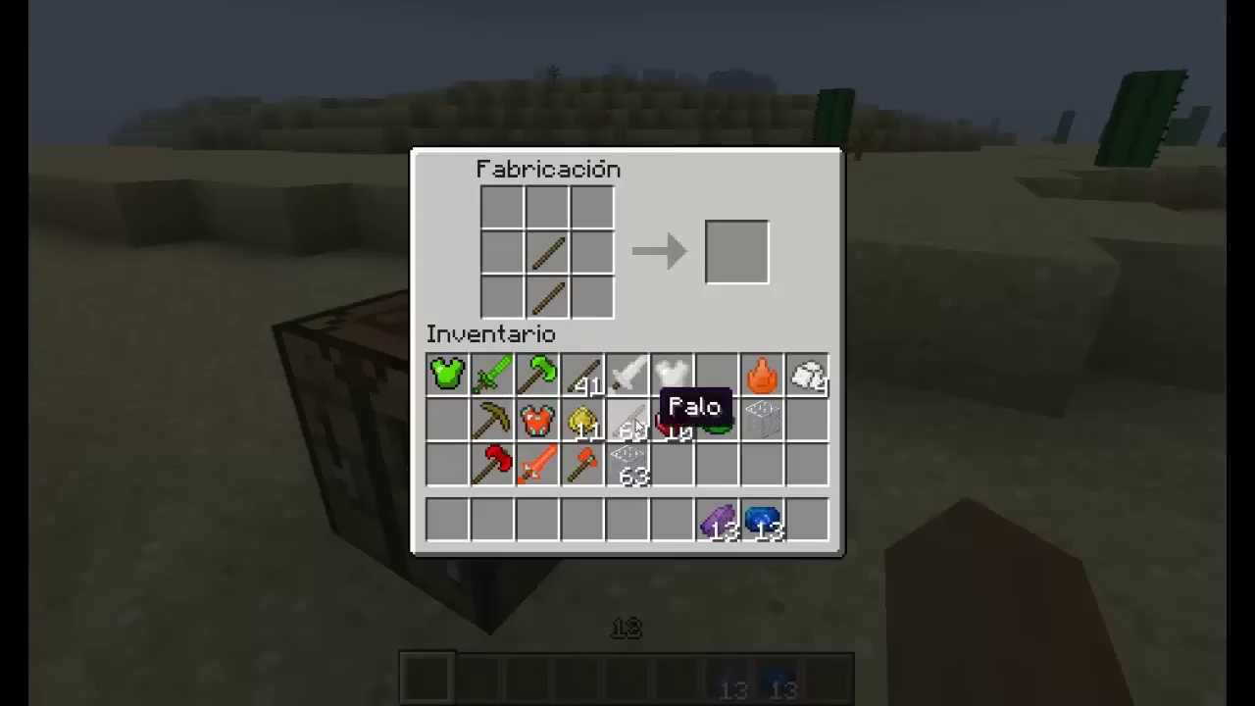
left_click(735, 531)
right_click(502, 253)
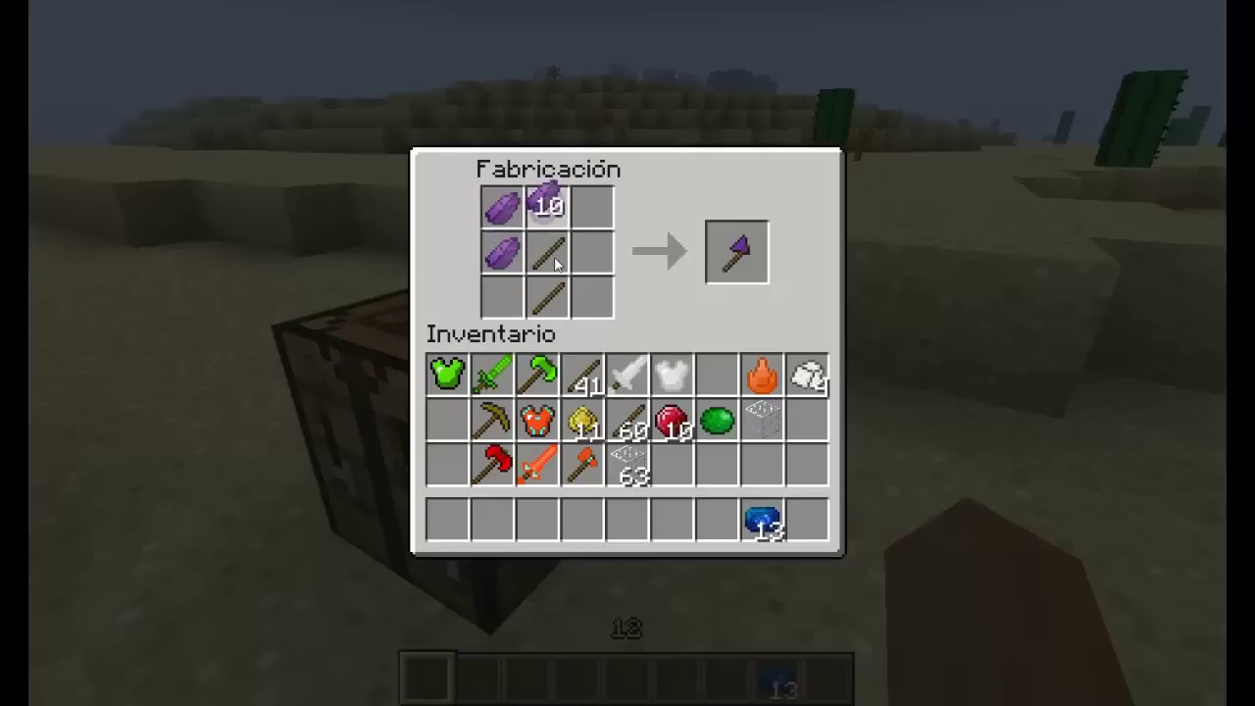
left_click(716, 374)
left_click(741, 231, "shift")
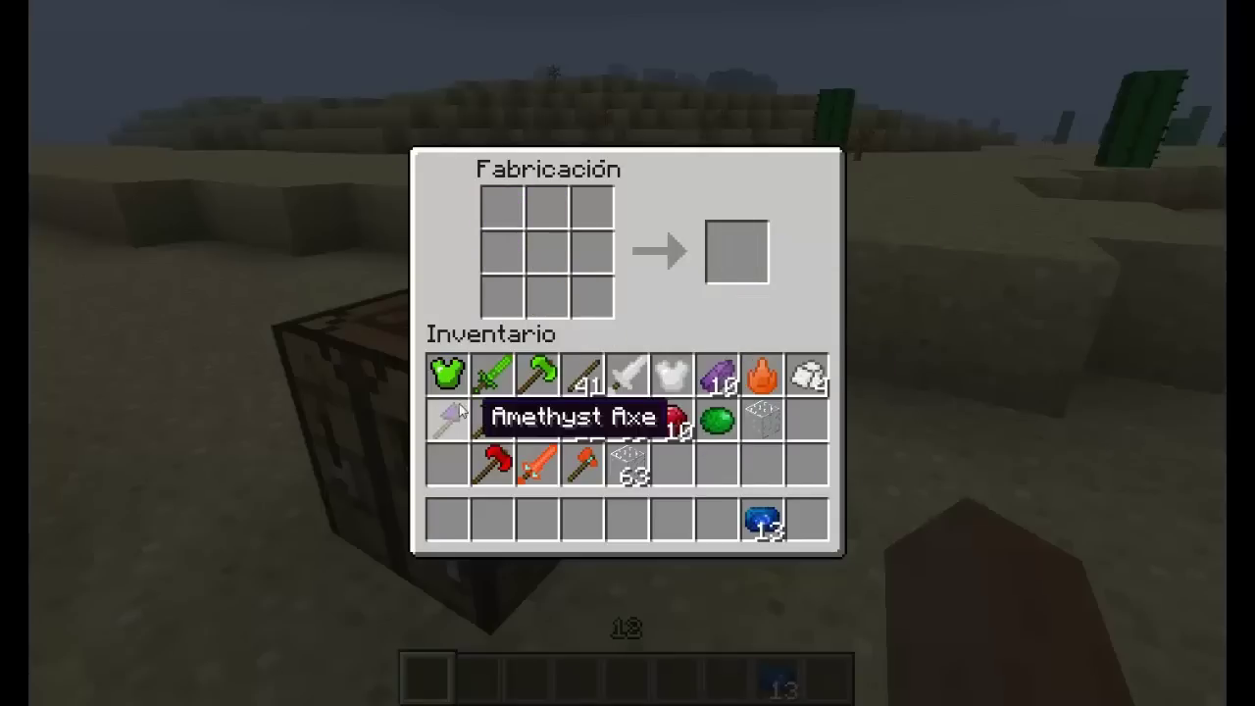
Step: Leave the crafting table and walk around the desert display area with the game's HUD hidden
key("e")
key("w")
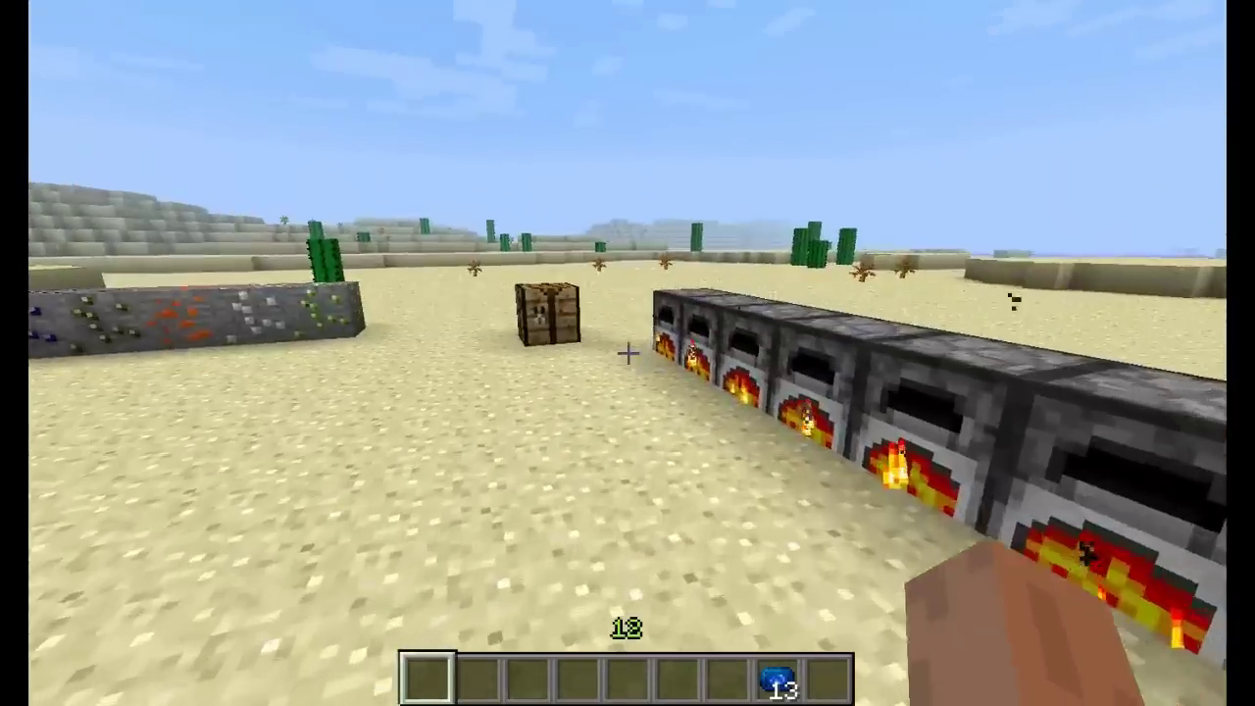
key("F1")
key("w")
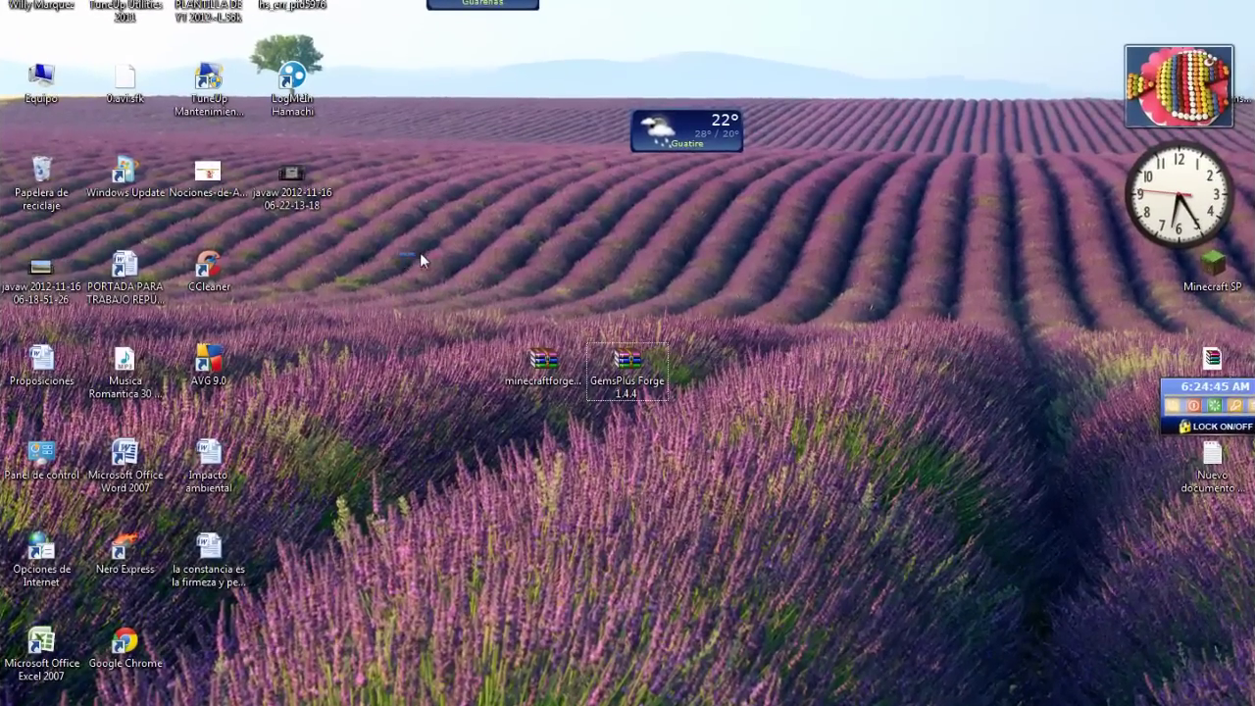
Step: Point out the minecraftforge-universal-6.3.0.372 and GemsPlus Forge 1.4.4 archives on the desktop
left_click_drag(421, 267, 731, 481)
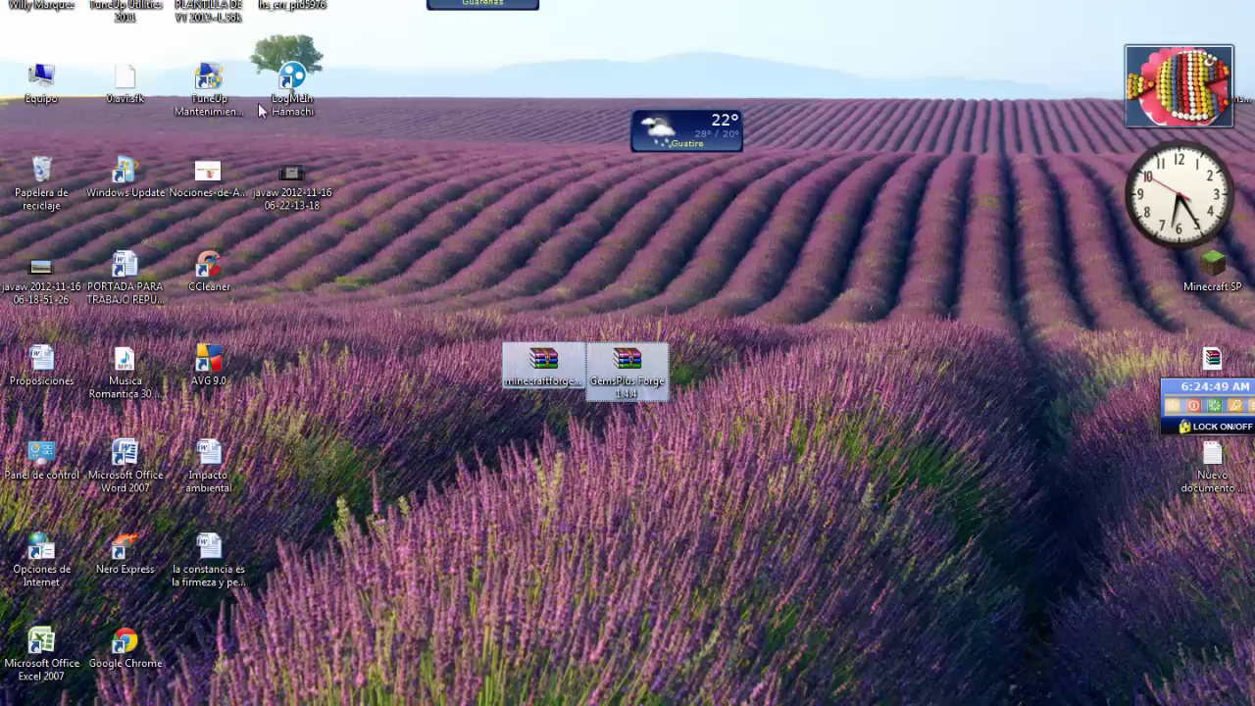
left_click_drag(461, 264, 518, 232)
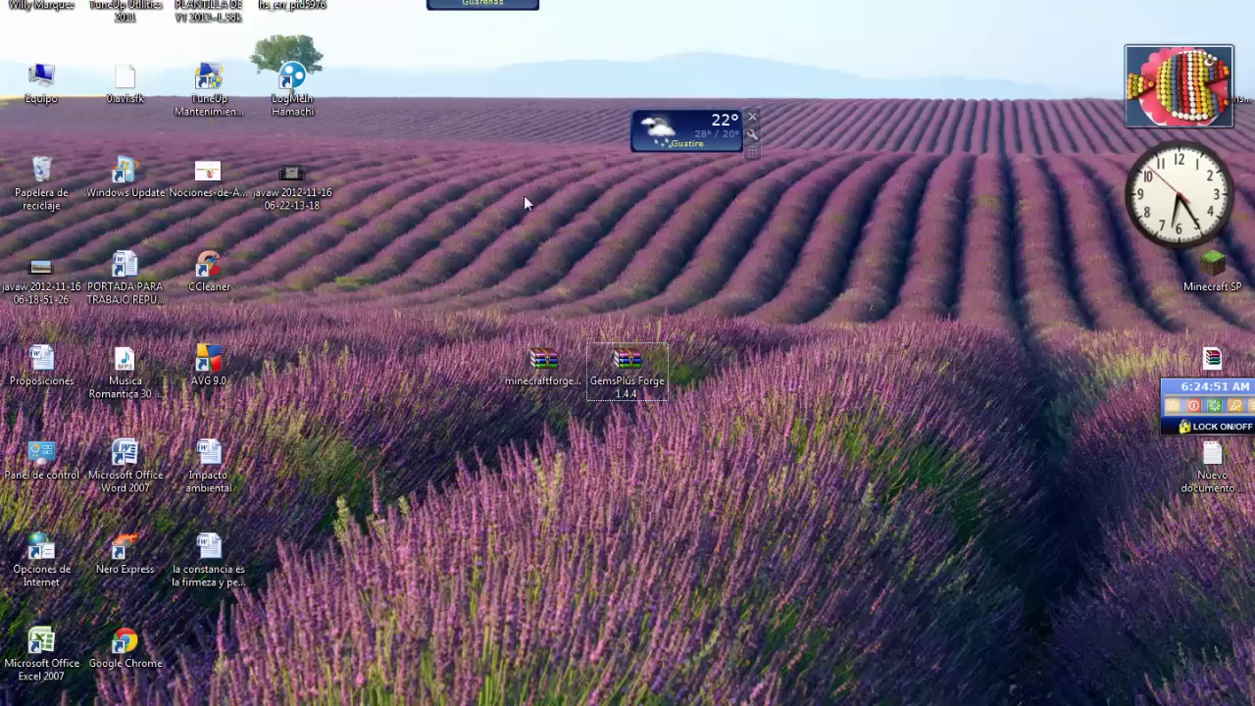
left_click_drag(586, 416, 615, 395)
left_click_drag(524, 417, 586, 369)
left_click(628, 379)
left_click_drag(482, 457, 792, 295)
left_click(553, 411)
left_click(561, 373)
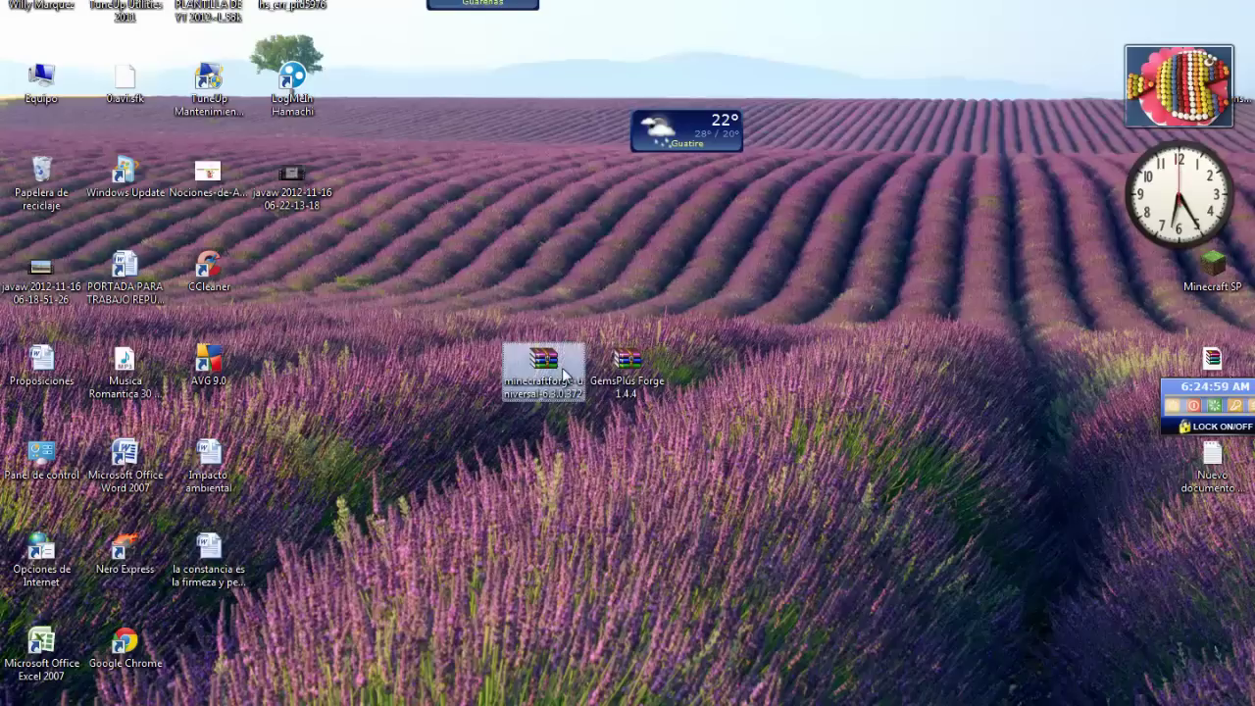
left_click(561, 496)
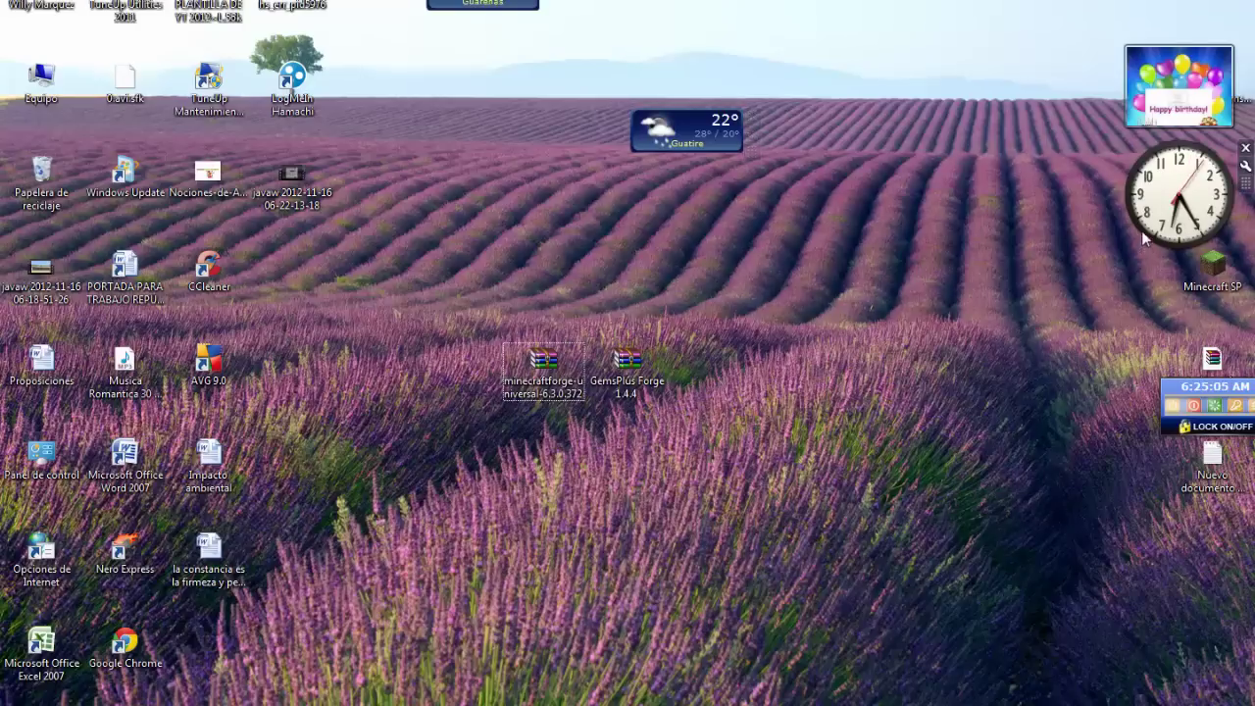
Step: Open the Minecraft SP launcher, enable Force Update, and close the launcher
left_click(1221, 279)
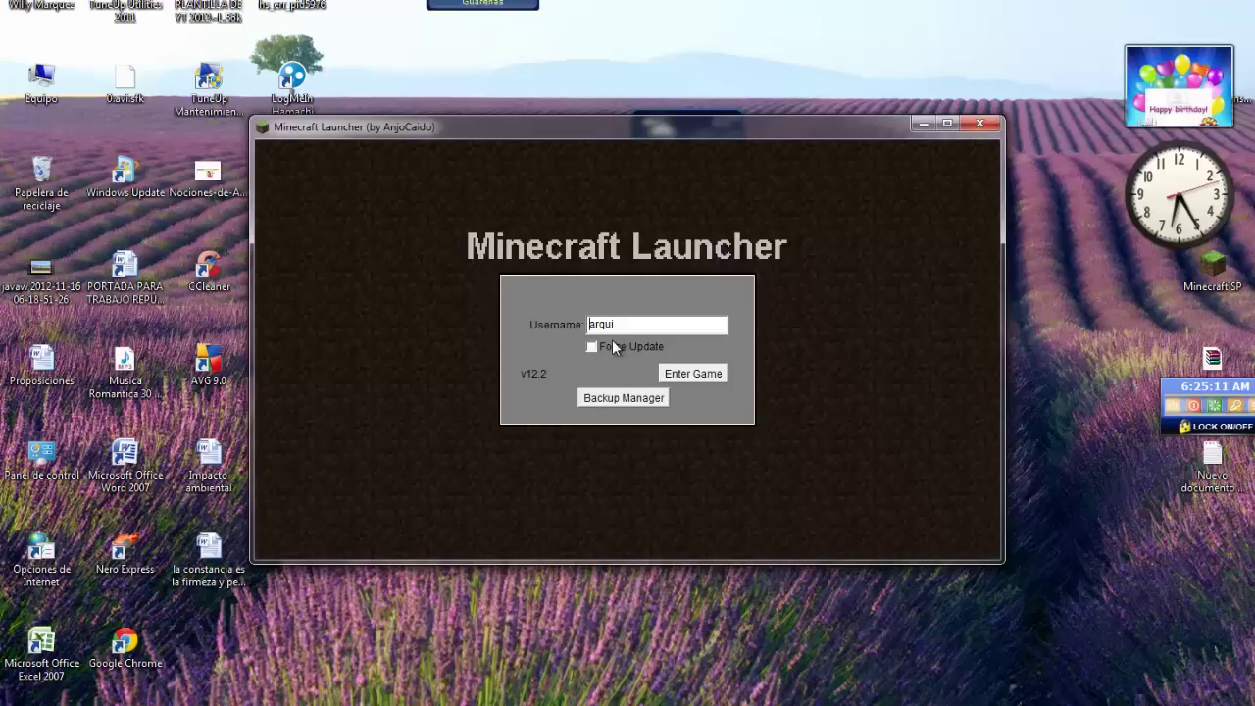
left_click(662, 374)
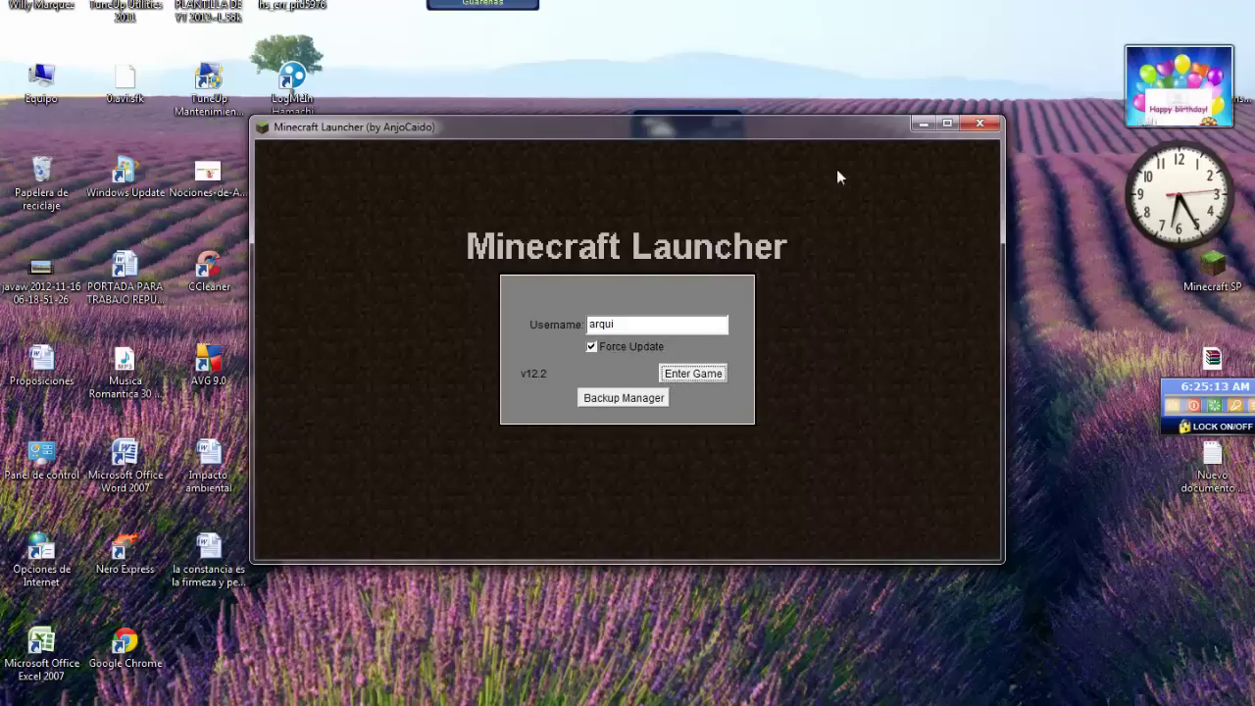
left_click(969, 131)
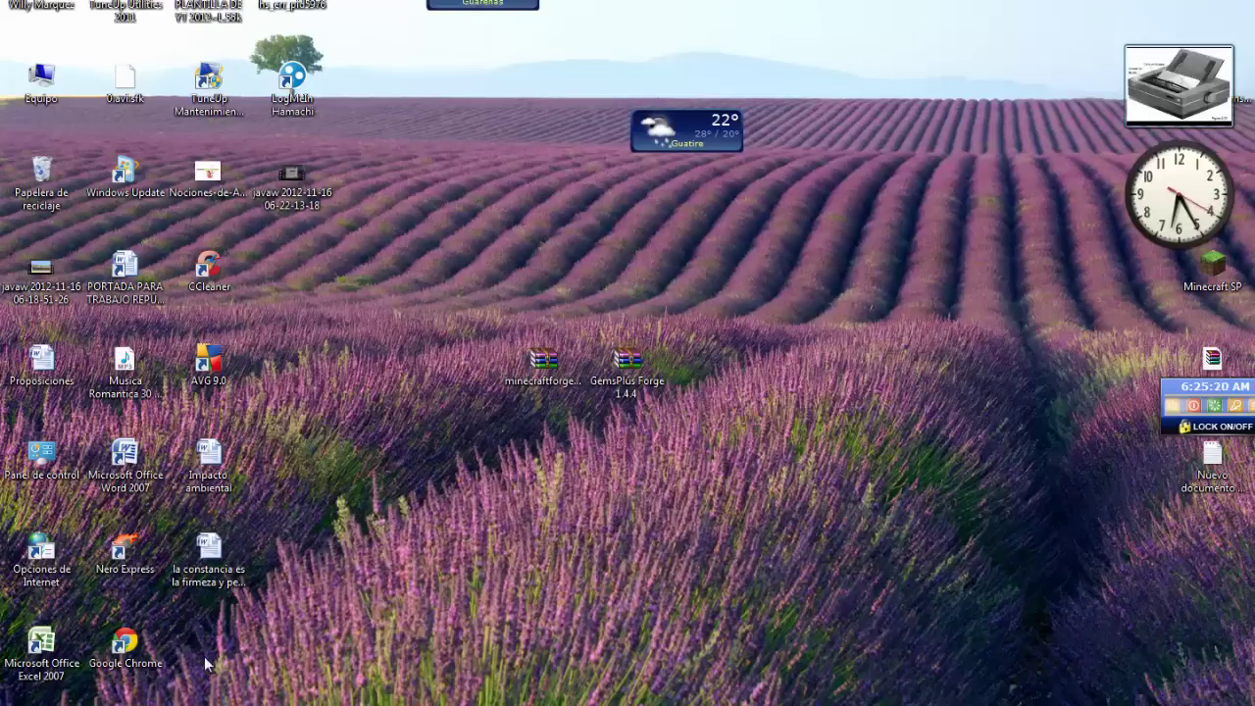
Step: Look up %appdata% and open the .minecraft folder inside Roaming
left_click(25, 705)
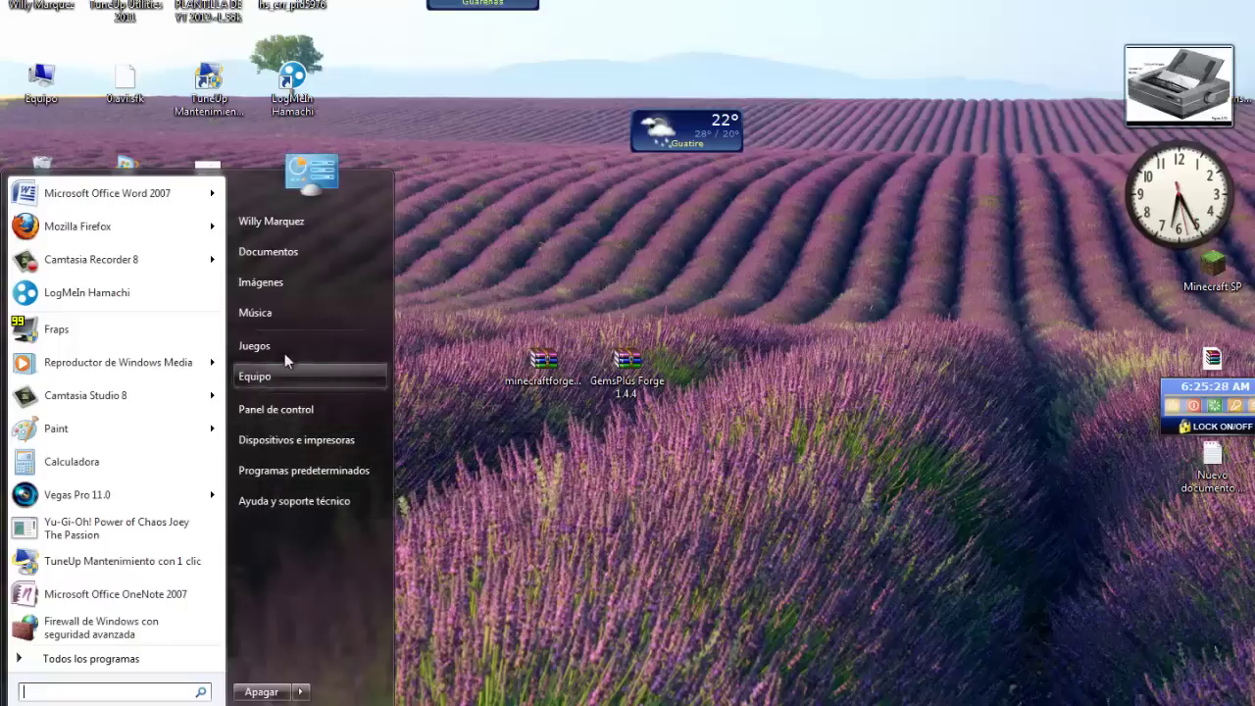
type("%a")
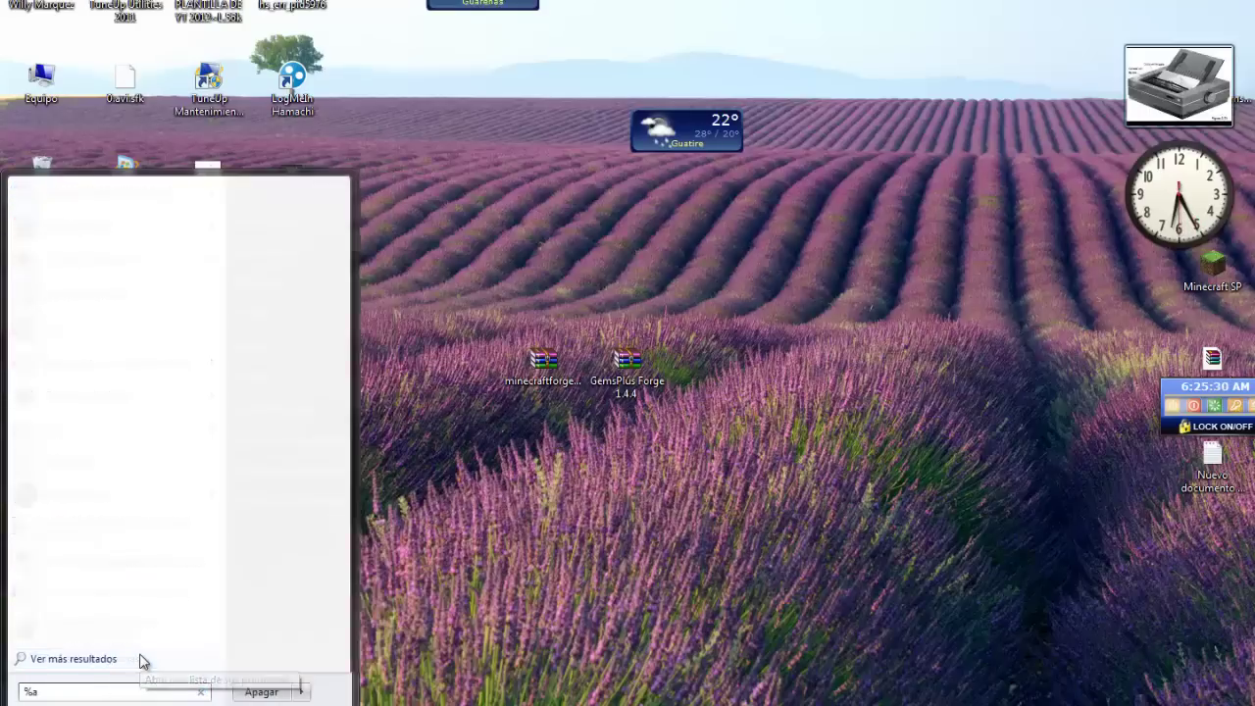
type("ppdata%")
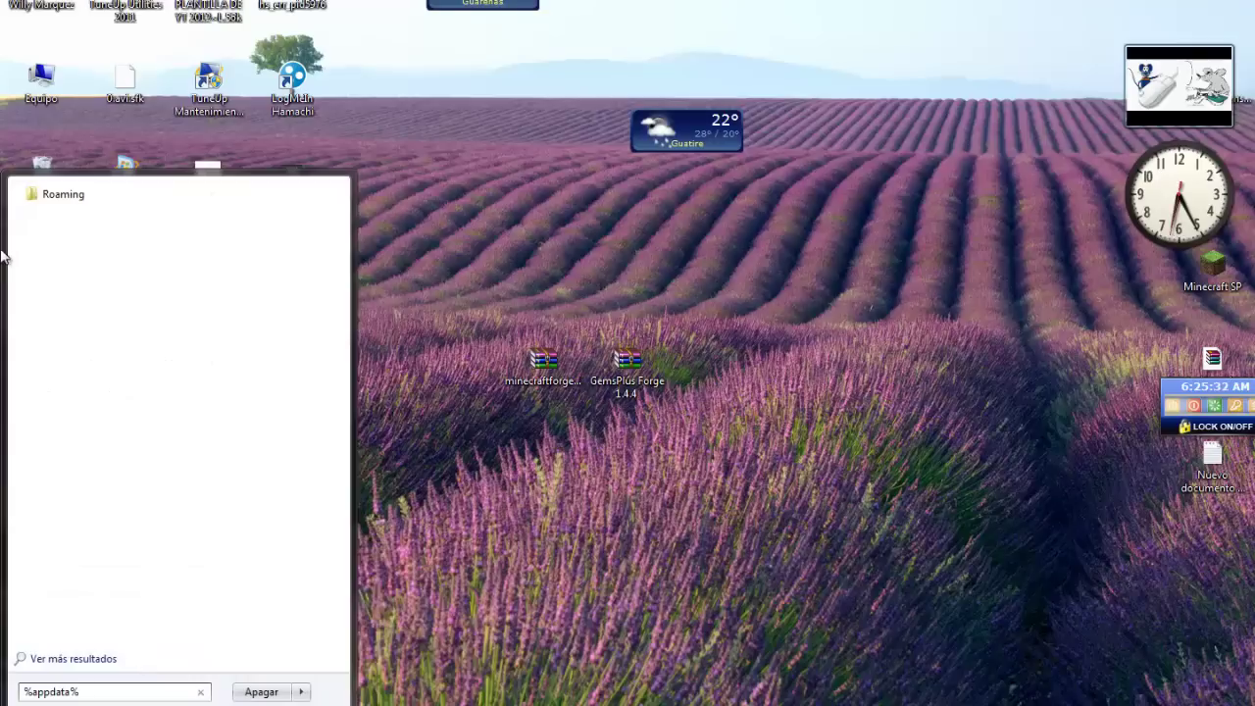
left_click(75, 195)
scroll(550, 454, "down", 4)
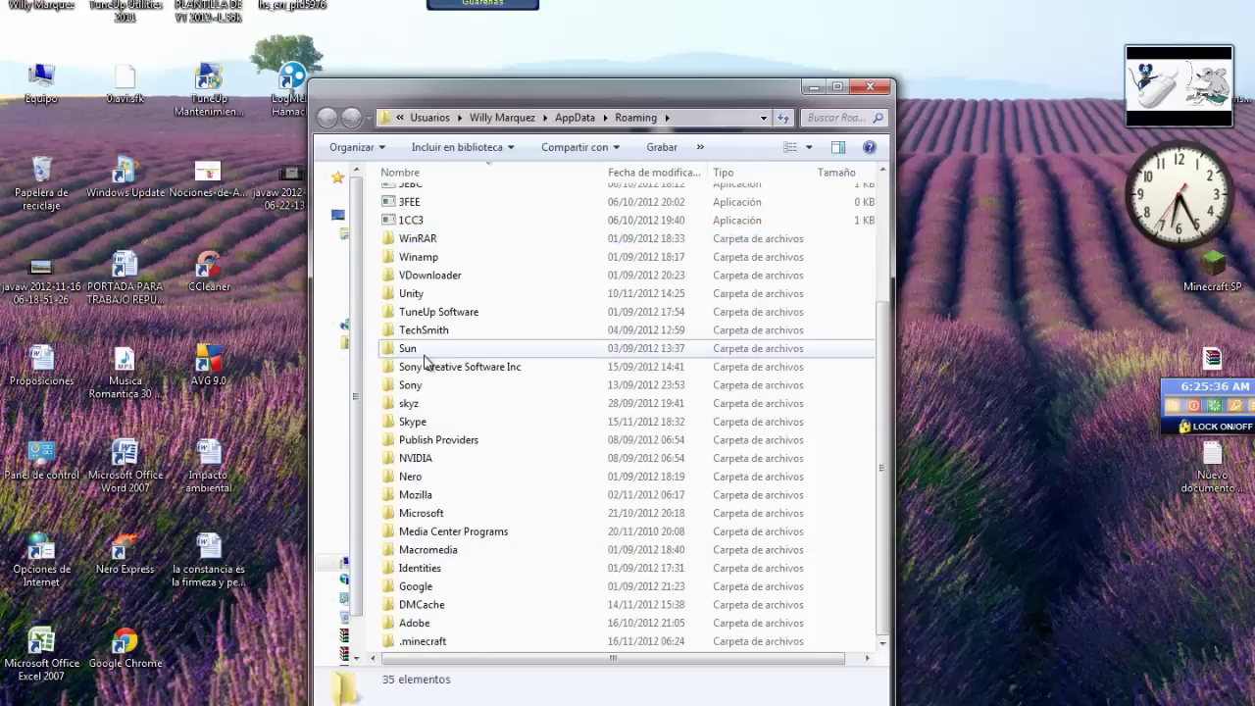
double_click(442, 640)
left_click(509, 566)
left_click(515, 634)
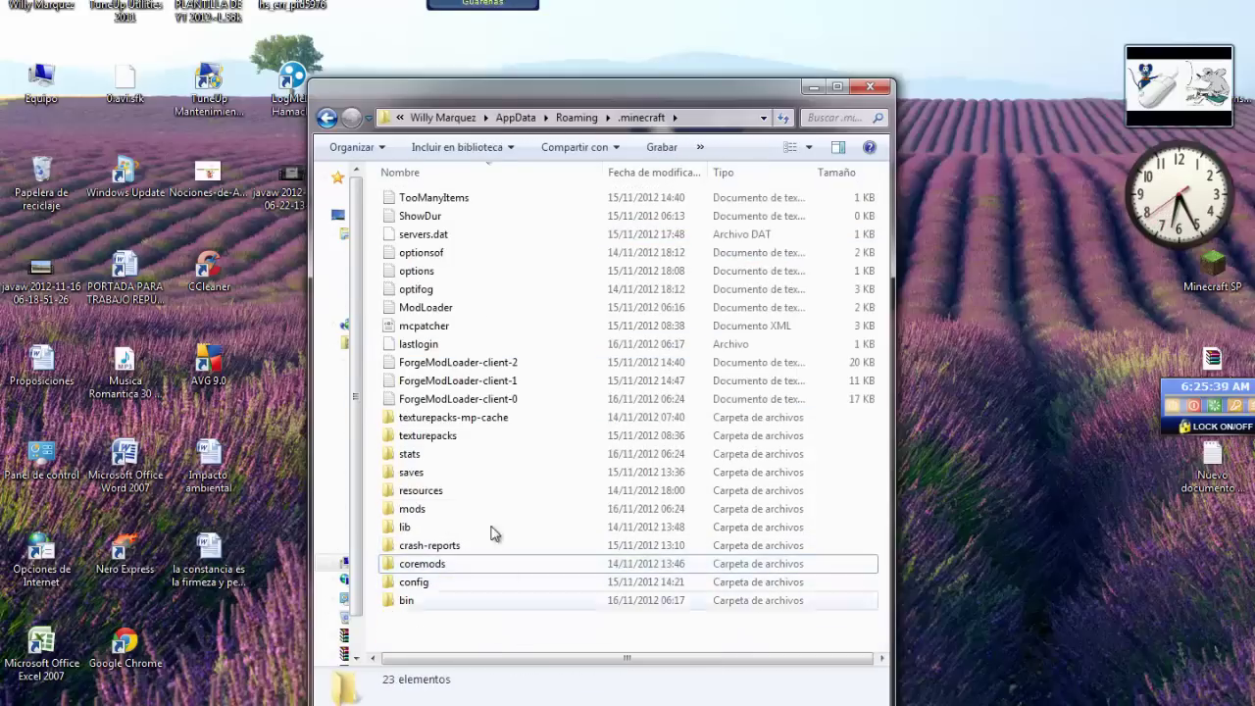
Step: Open the minecraft JAR from the bin folder with WinRAR and minimise the archive window
double_click(467, 594)
left_click(425, 279)
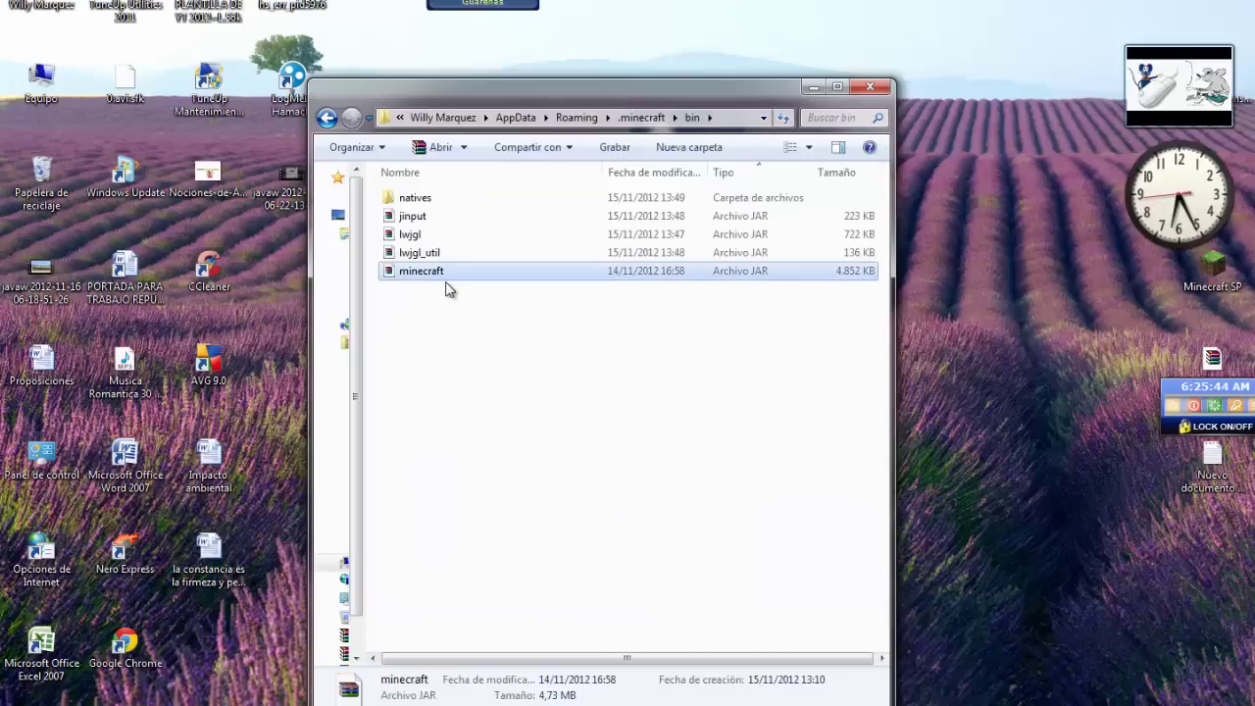
right_click(445, 287)
left_click(442, 271)
right_click(442, 269)
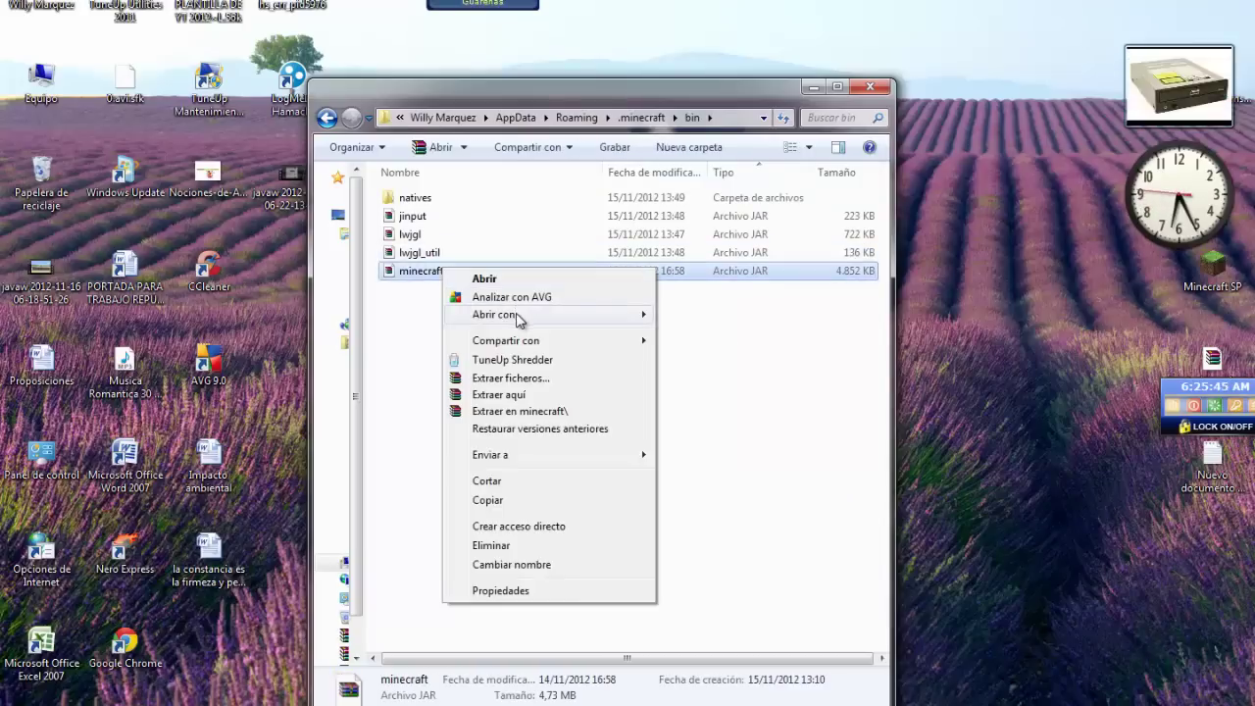
mouse_move(517, 315)
left_click(709, 334)
left_click_drag(496, 108, 480, 106)
left_click(718, 72)
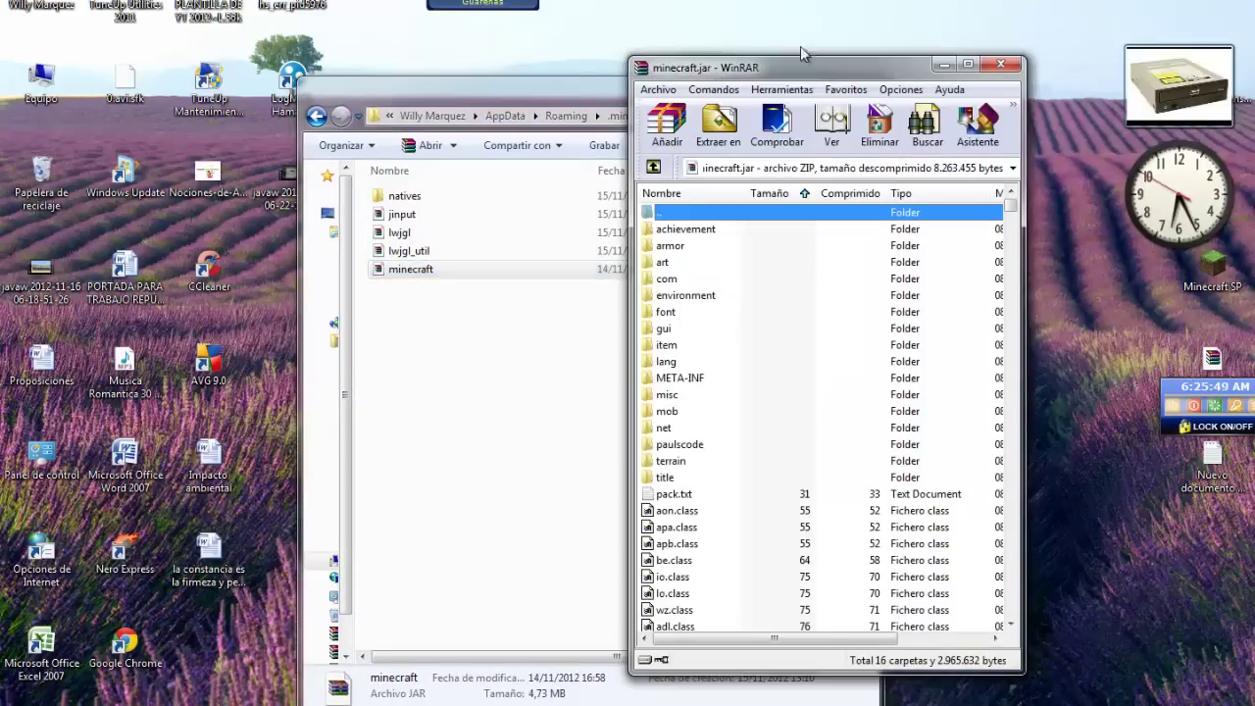
left_click(941, 65)
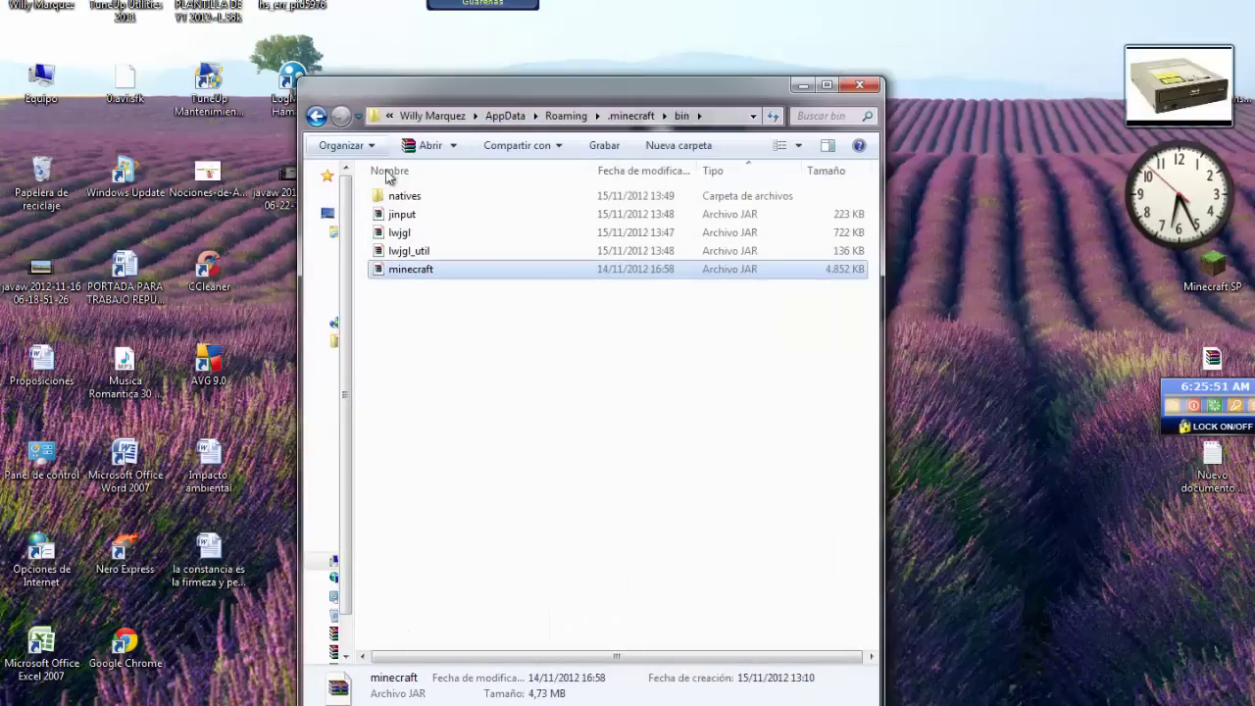
Step: Create a folder named mods in .minecraft and merge it with the existing mods folder
left_click(521, 362)
left_click(315, 116)
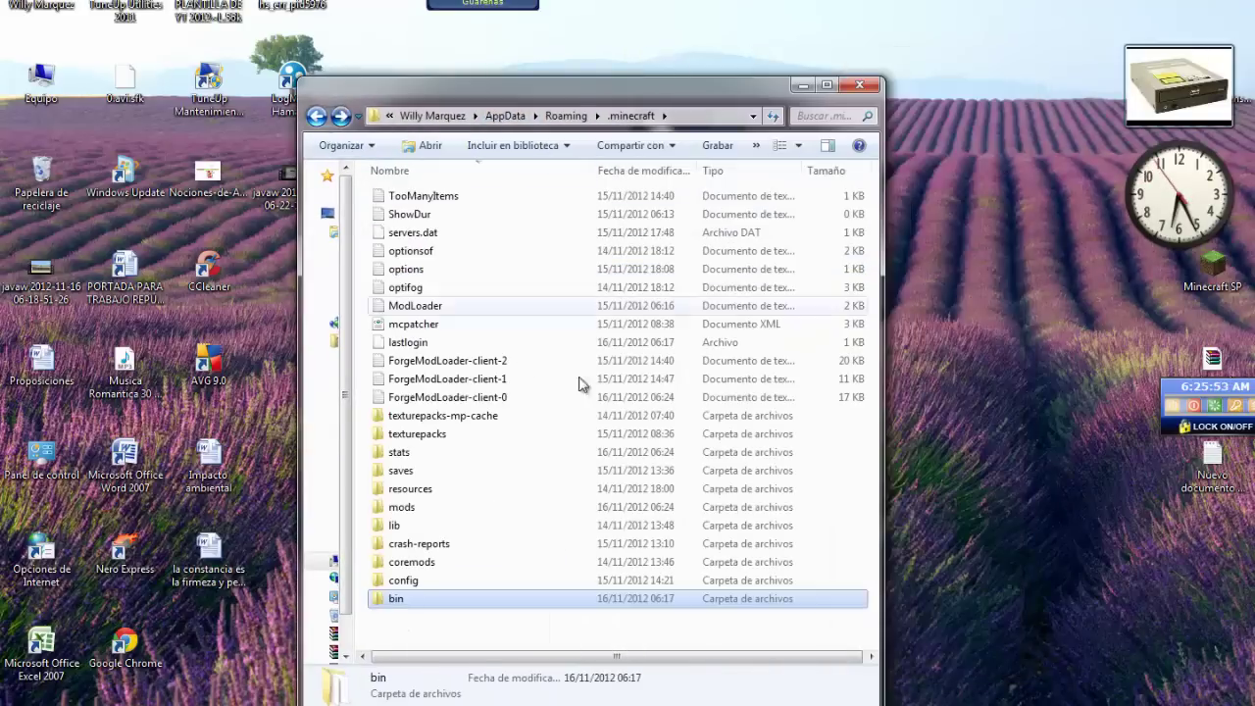
left_click(418, 545)
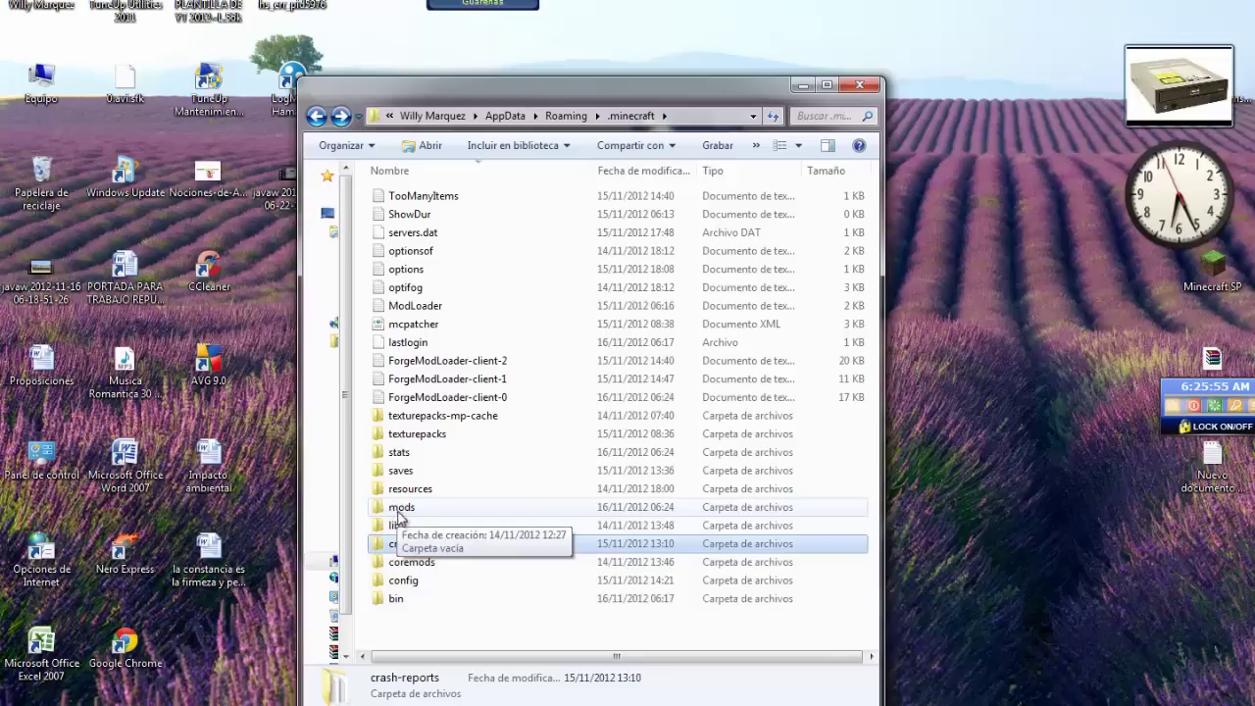
right_click(411, 619)
mouse_move(457, 575)
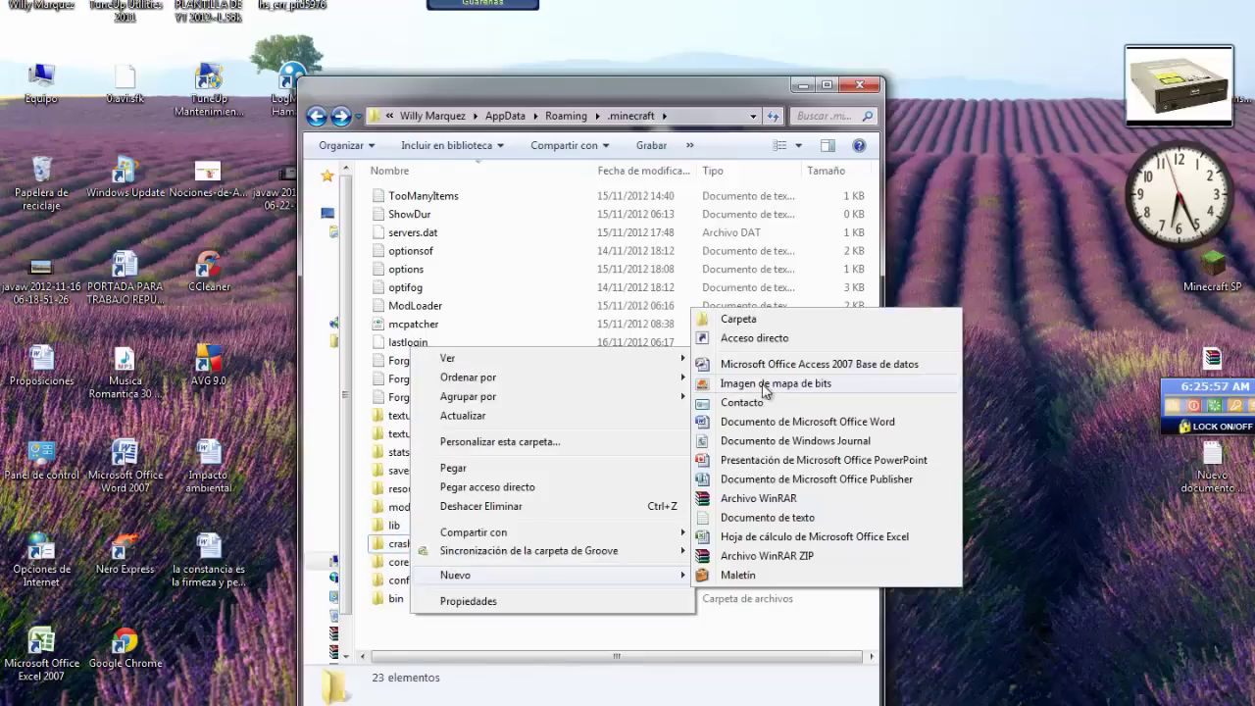
left_click(790, 320)
type("mods")
key("Return")
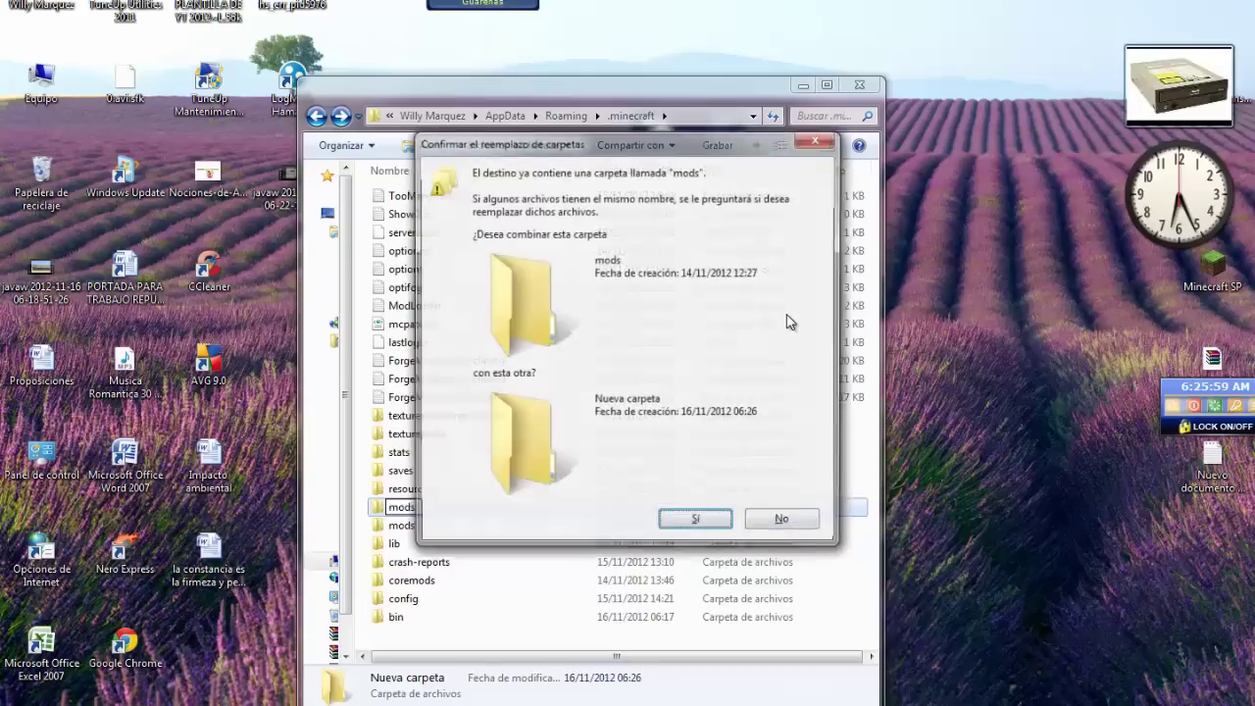
left_click(696, 523)
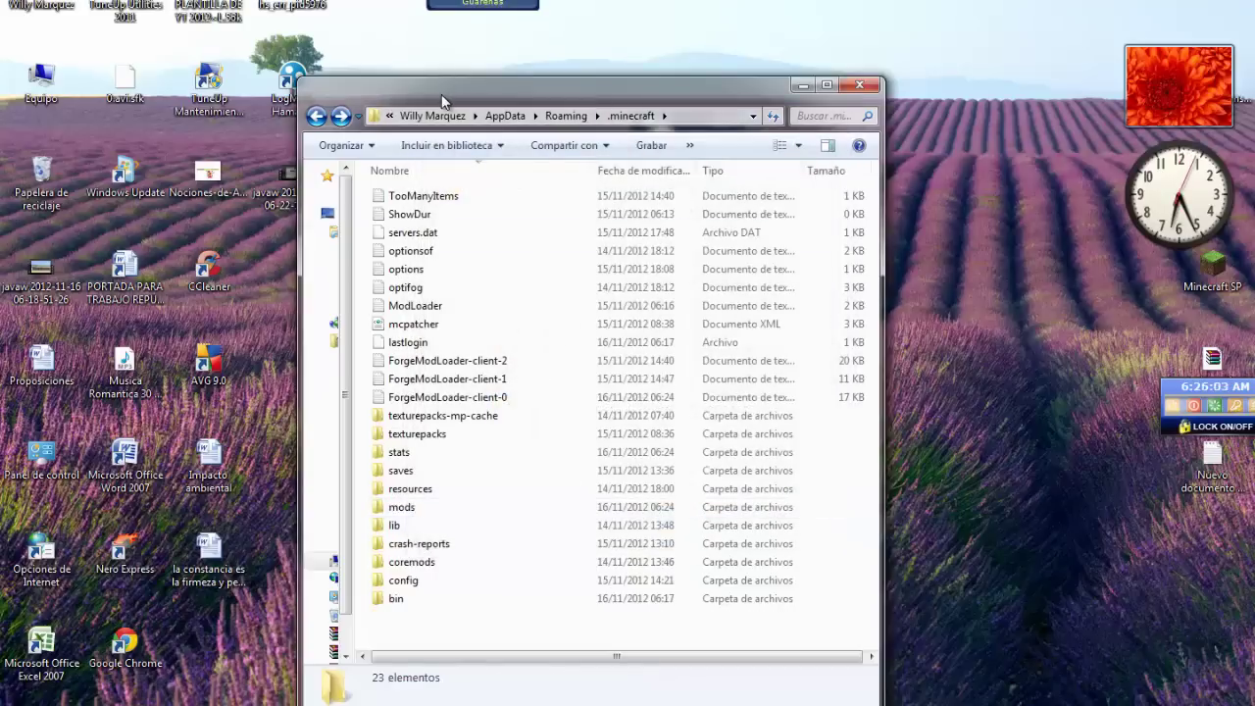
Step: Minimise the .minecraft window and select the minecraftforge-universal-6.3.0.372 archive on the desktop
left_click(802, 86)
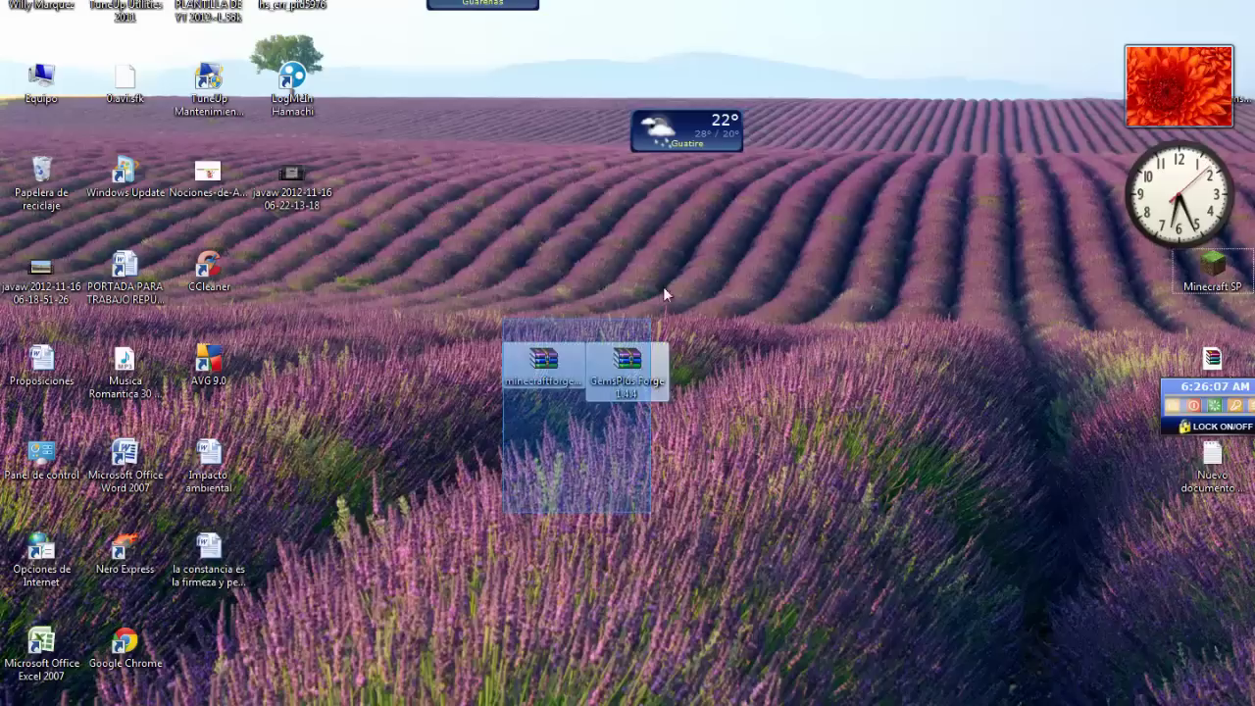
left_click(526, 396)
left_click(628, 338)
left_click(631, 362)
left_click(500, 480)
left_click(532, 363)
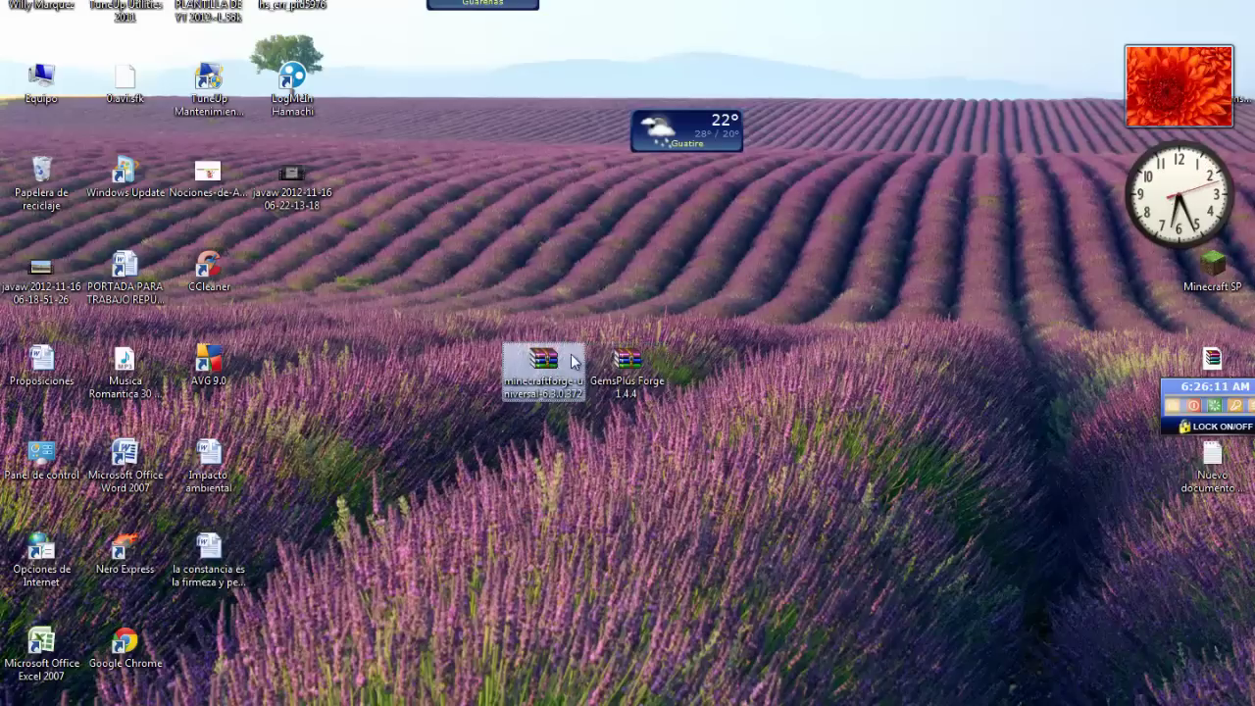
Step: Open the minecraftforge-universal-6.3.0.372 archive with WinRAR and minimise its window
double_click(546, 364)
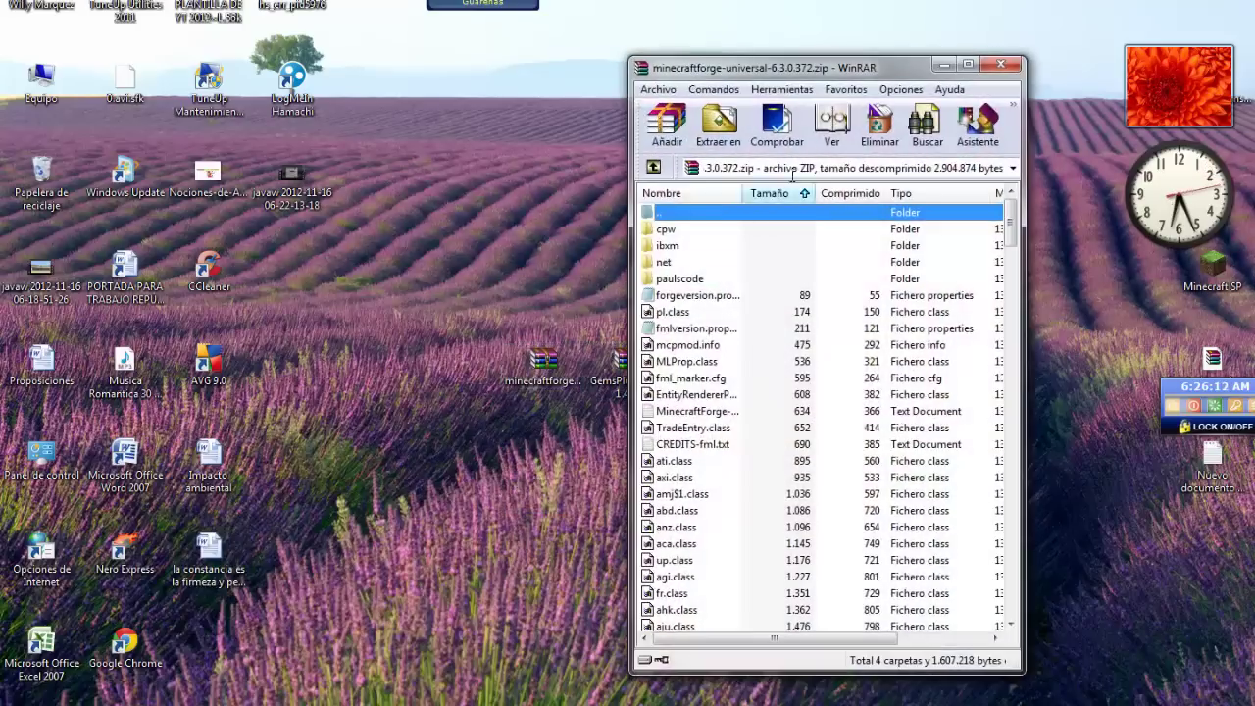
left_click(943, 65)
Step: Move the GemsPlus Forge 1.4.4 archive from the desktop into the mods folder of .minecraft
left_click_drag(635, 361, 1025, 31)
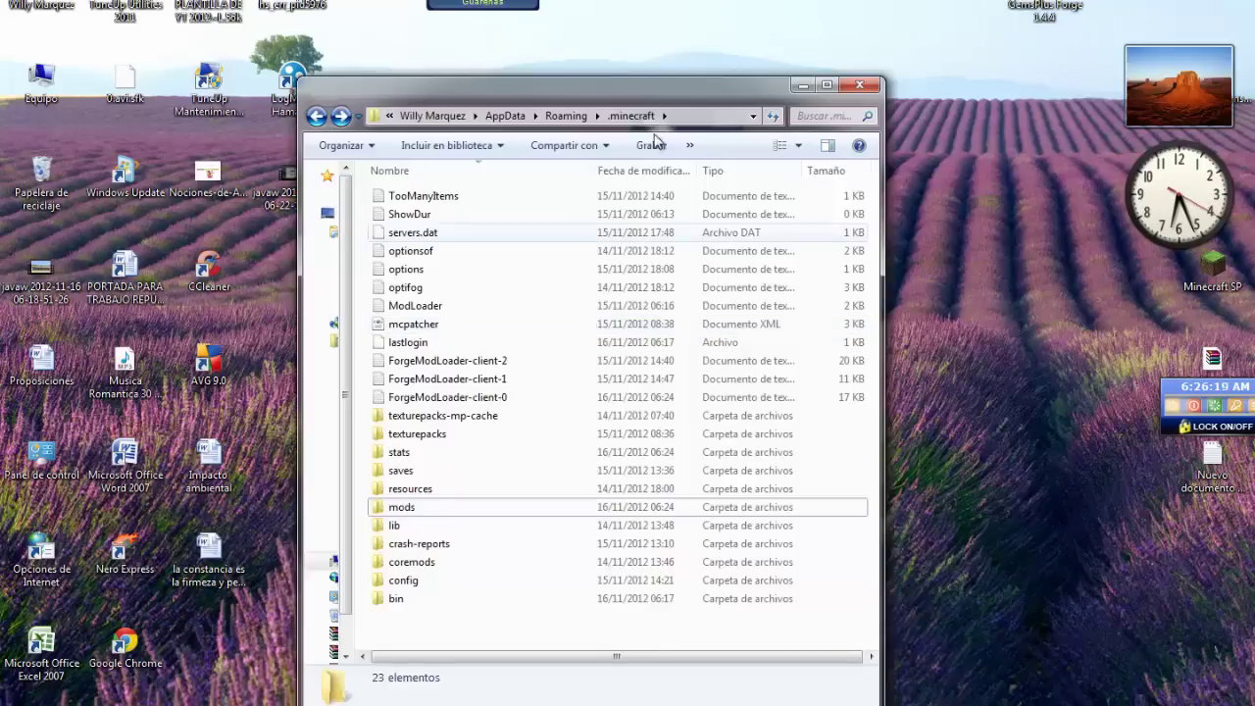
left_click_drag(565, 86, 598, 55)
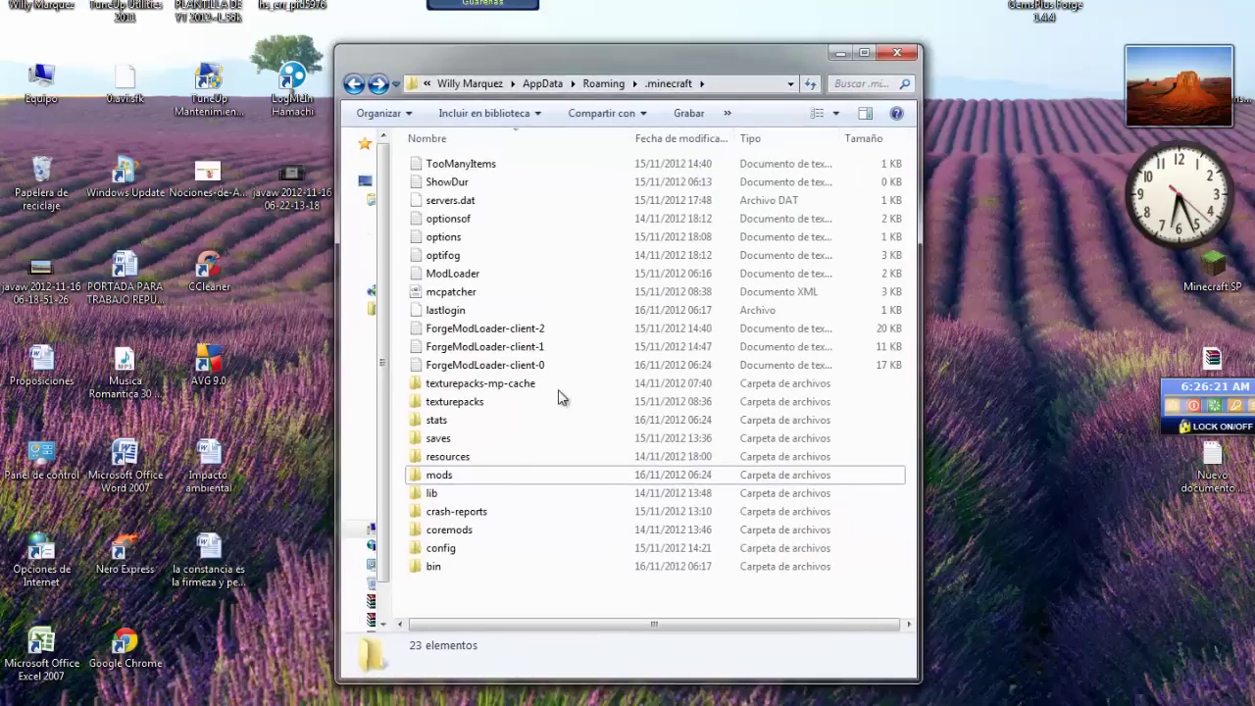
double_click(429, 477)
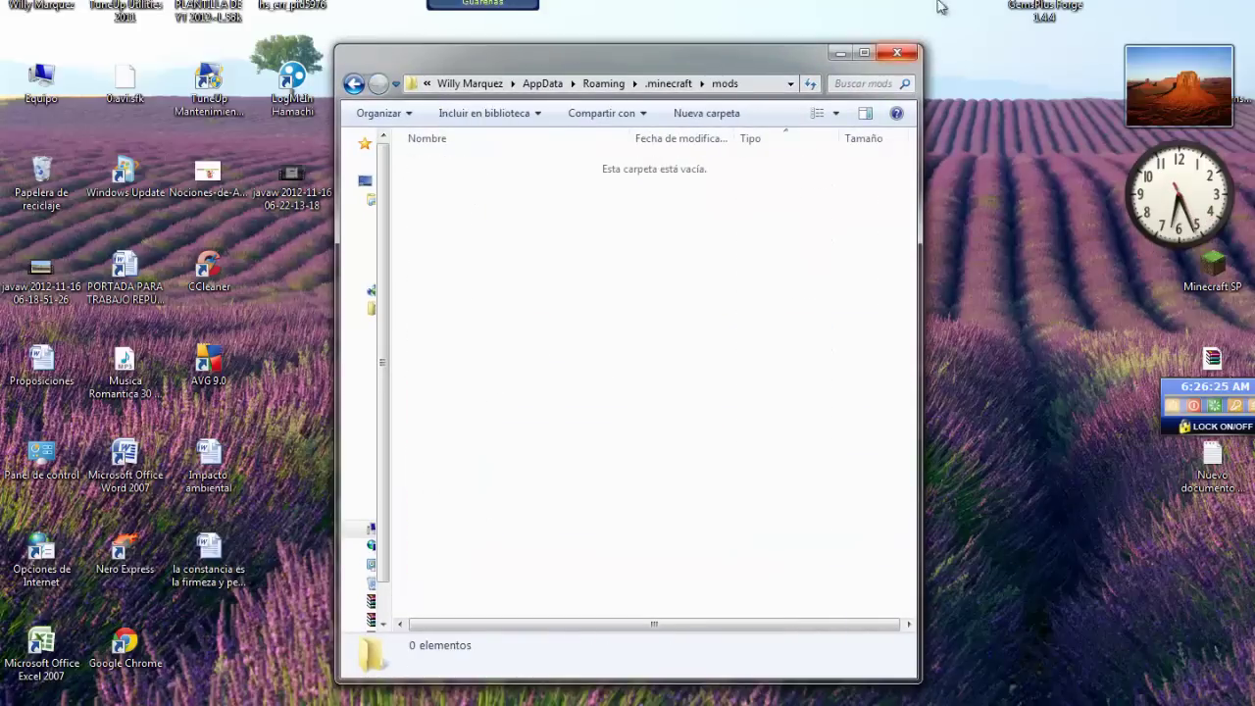
left_click_drag(1044, 12, 565, 393)
Step: Inspect the GemsPlus Forge 1.4.4 archive in the mods folder, then close the archive and the .minecraft window
double_click(514, 164)
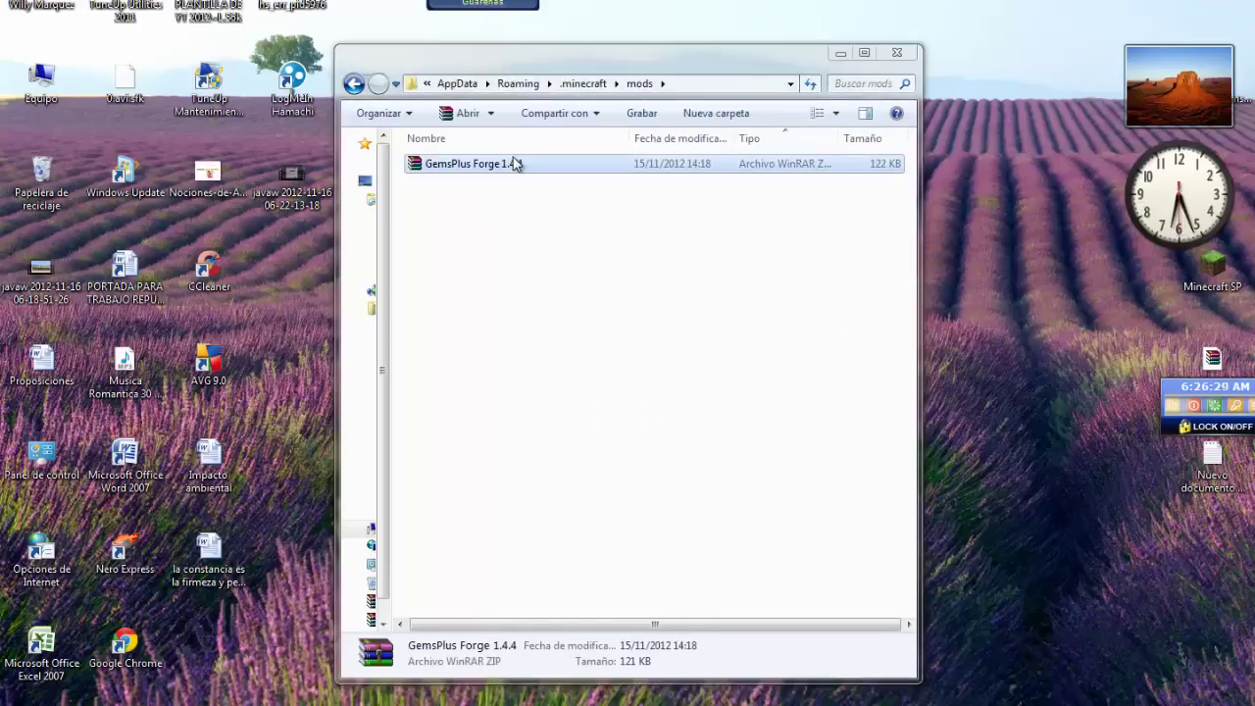
left_click(460, 56)
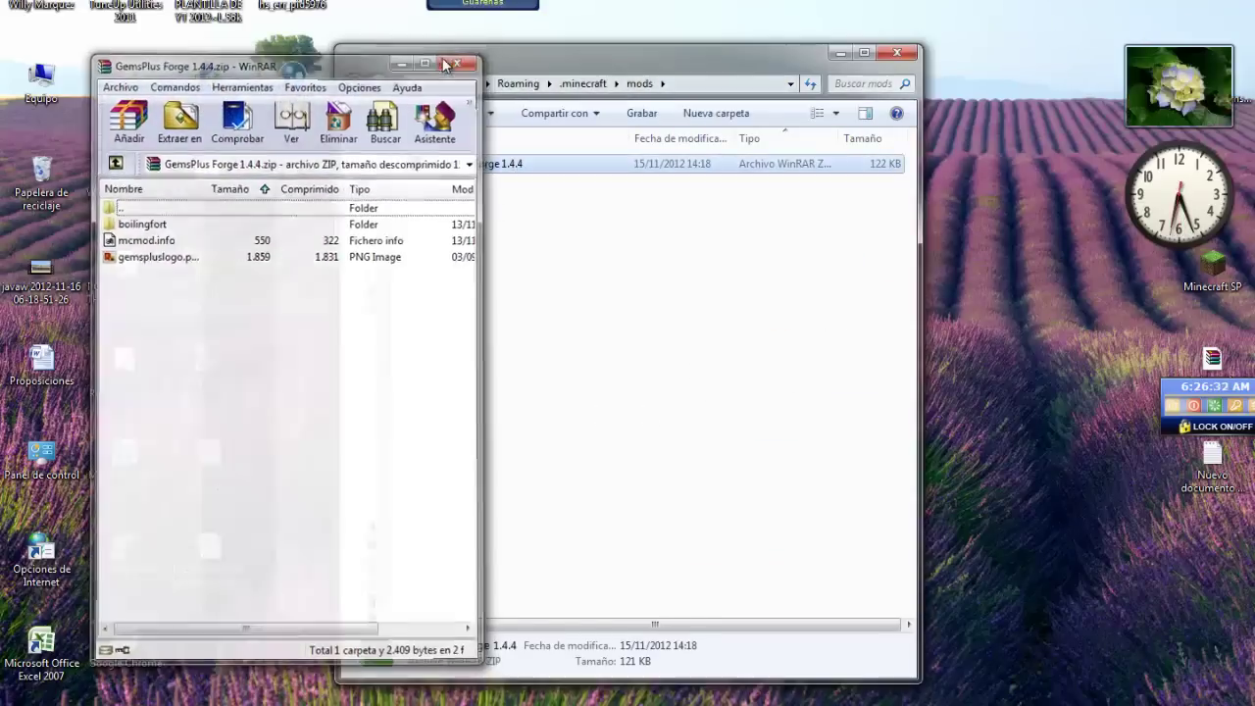
left_click(354, 83)
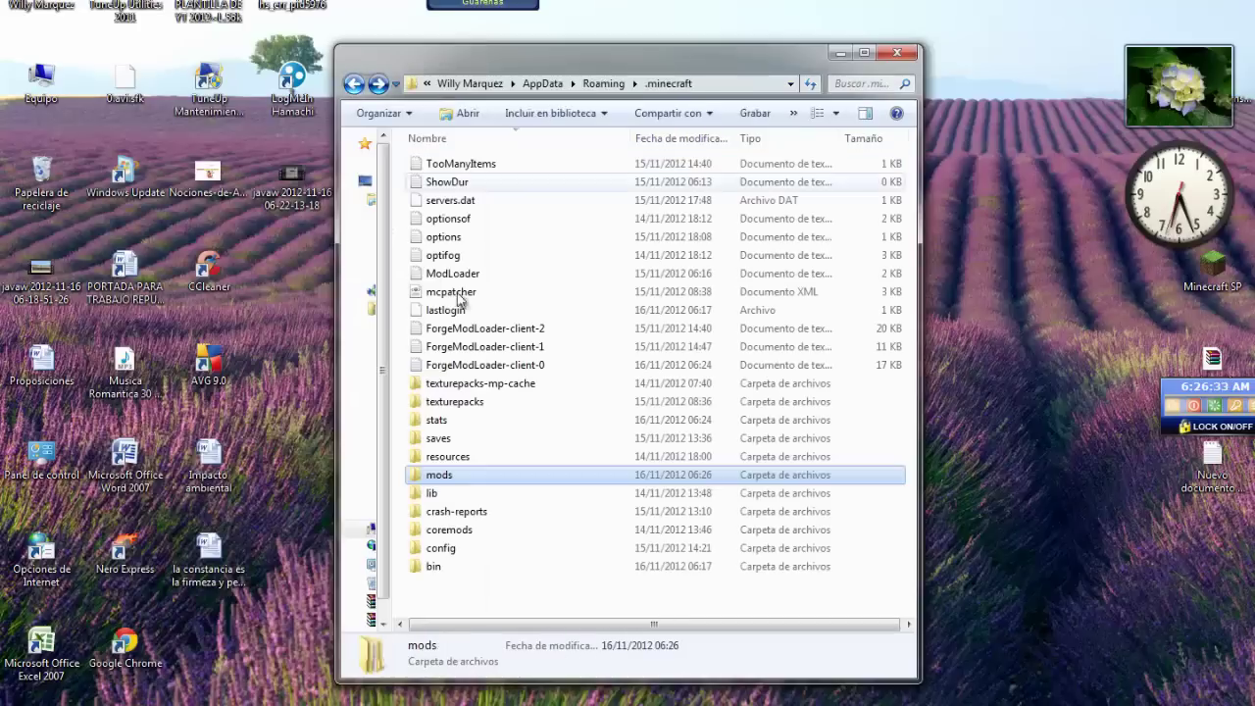
double_click(442, 475)
left_click(462, 166)
left_click(365, 85)
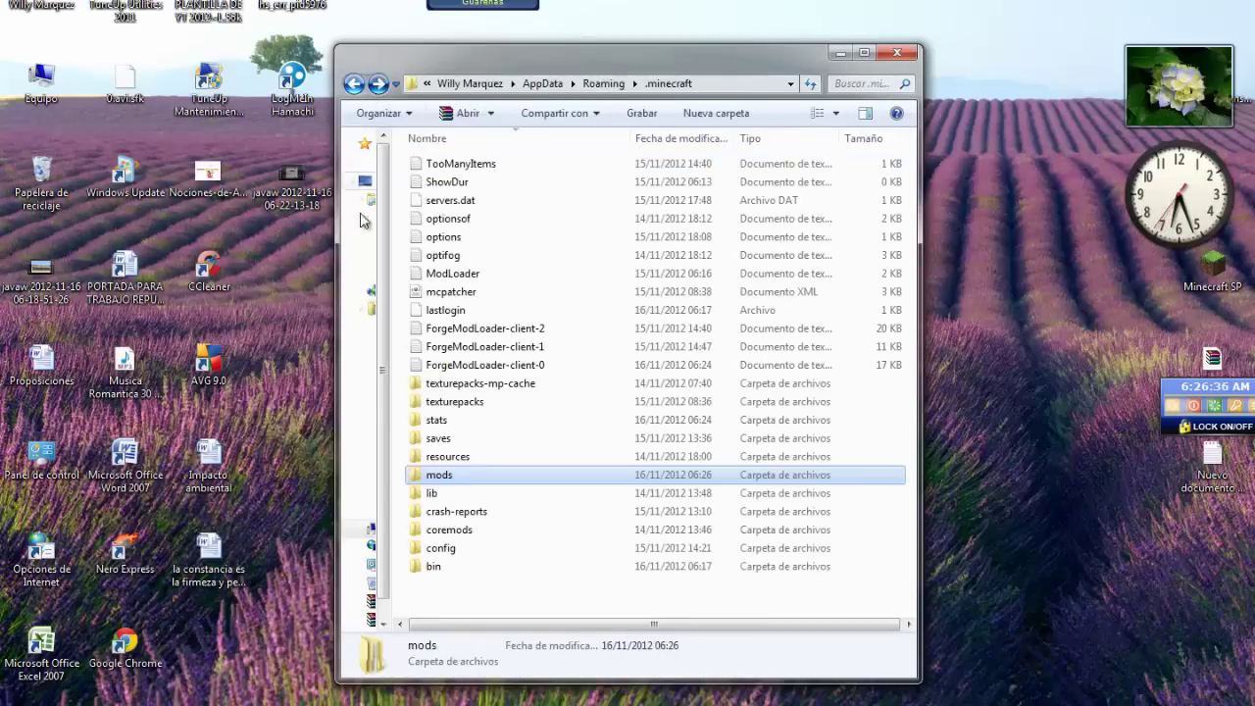
left_click(612, 292)
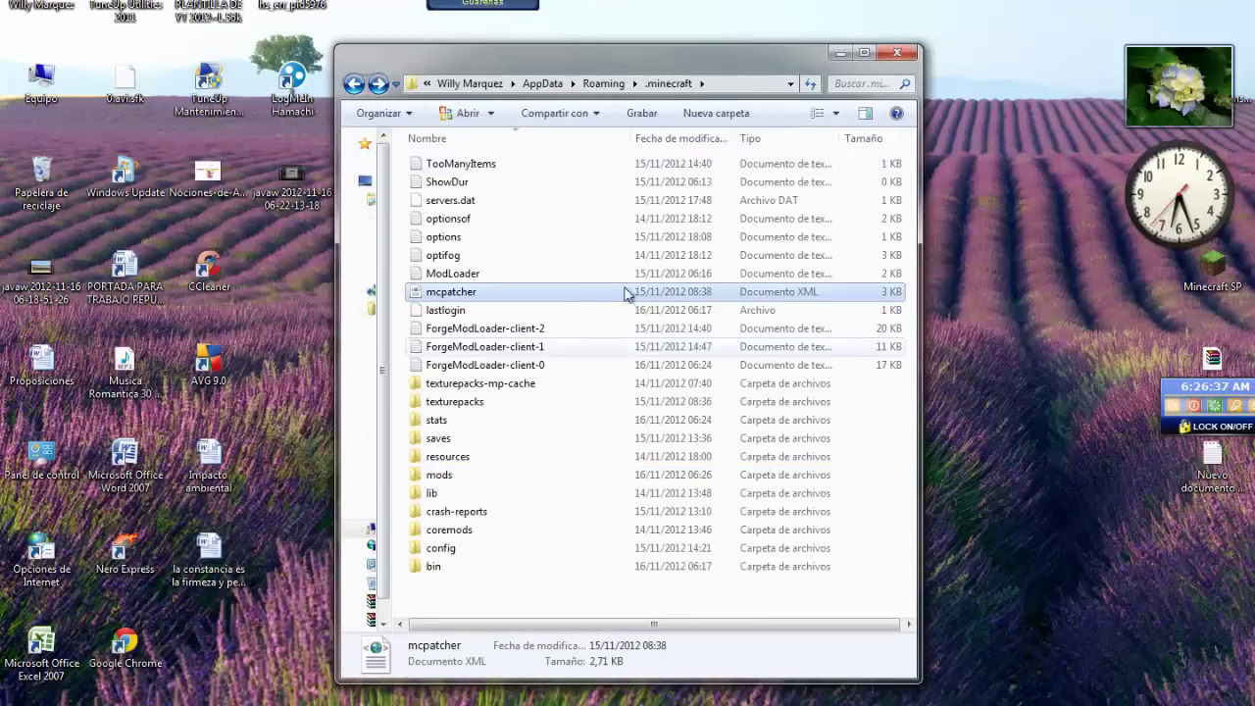
left_click(896, 52)
Step: Restore the minecraft.jar and minecraftforge-universal-6.3.0.372 archive windows and arrange them side by side
mouse_move(124, 660)
left_click(165, 638)
left_click_drag(671, 79, 45, 0)
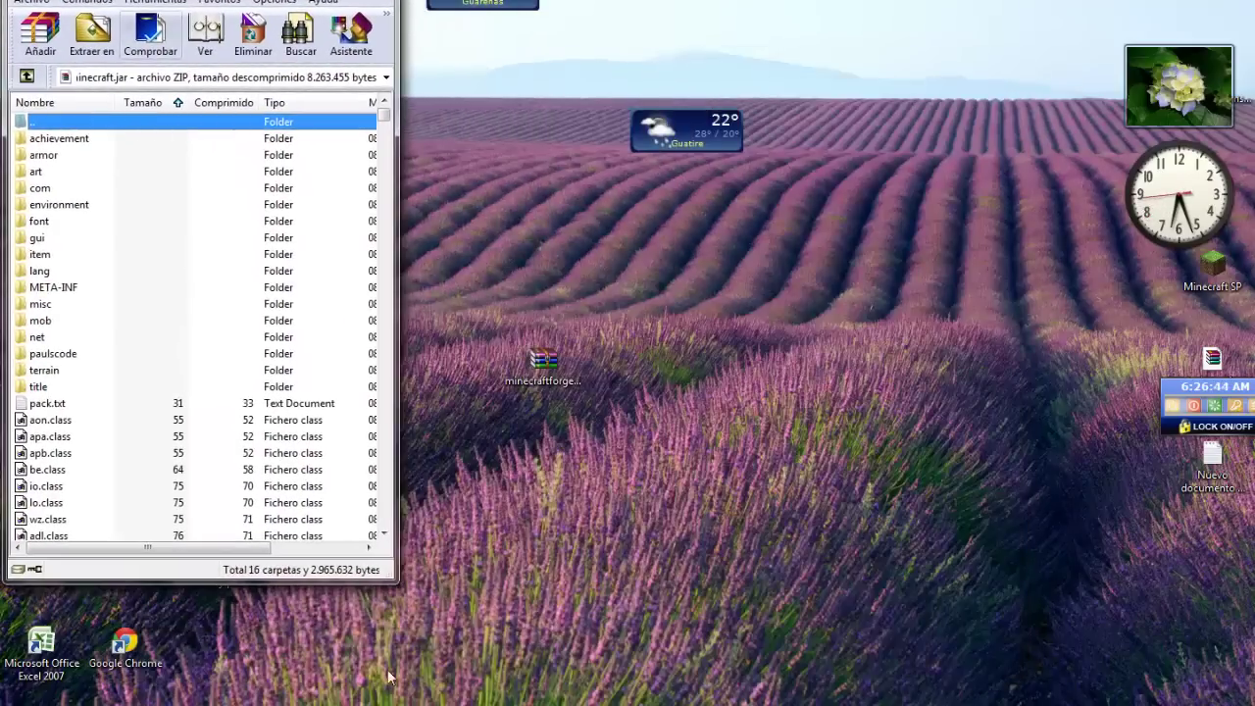
left_click(325, 702)
left_click(420, 628)
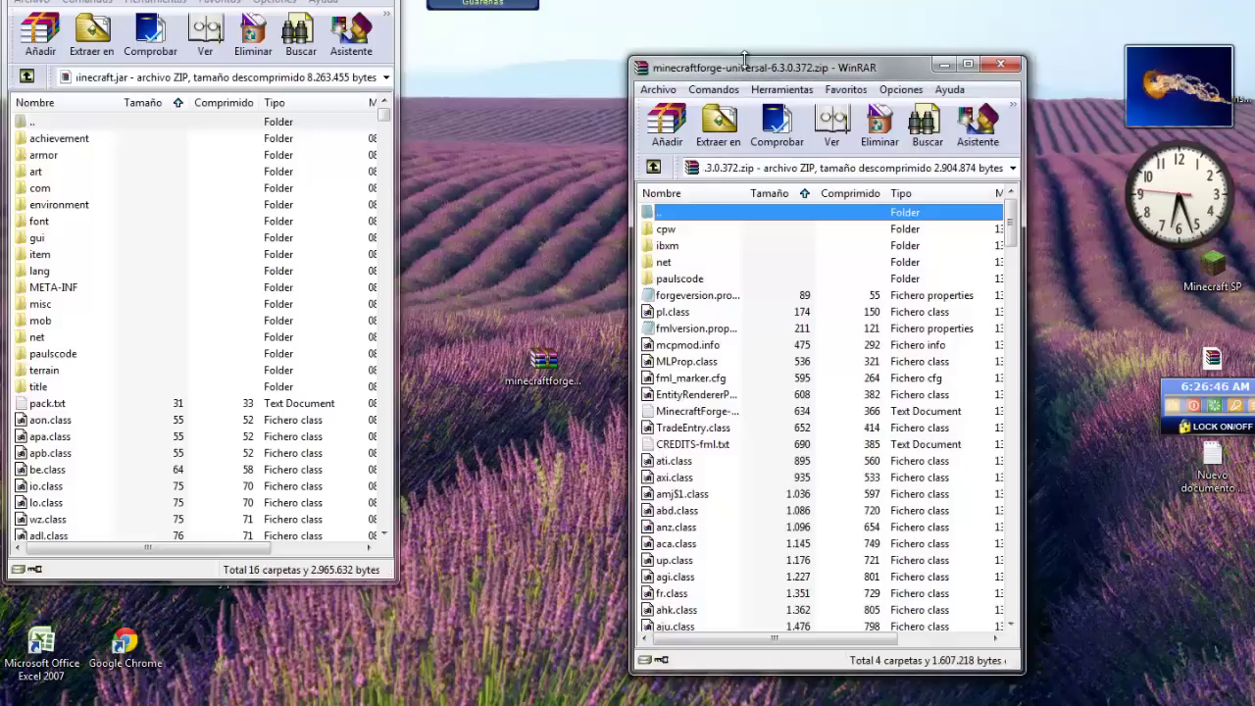
left_click_drag(745, 59, 806, 104)
Step: Add all files and folders of the minecraftforge-universal-6.3.0.372 archive to minecraft.jar and close the Forge archive
left_click(581, 353)
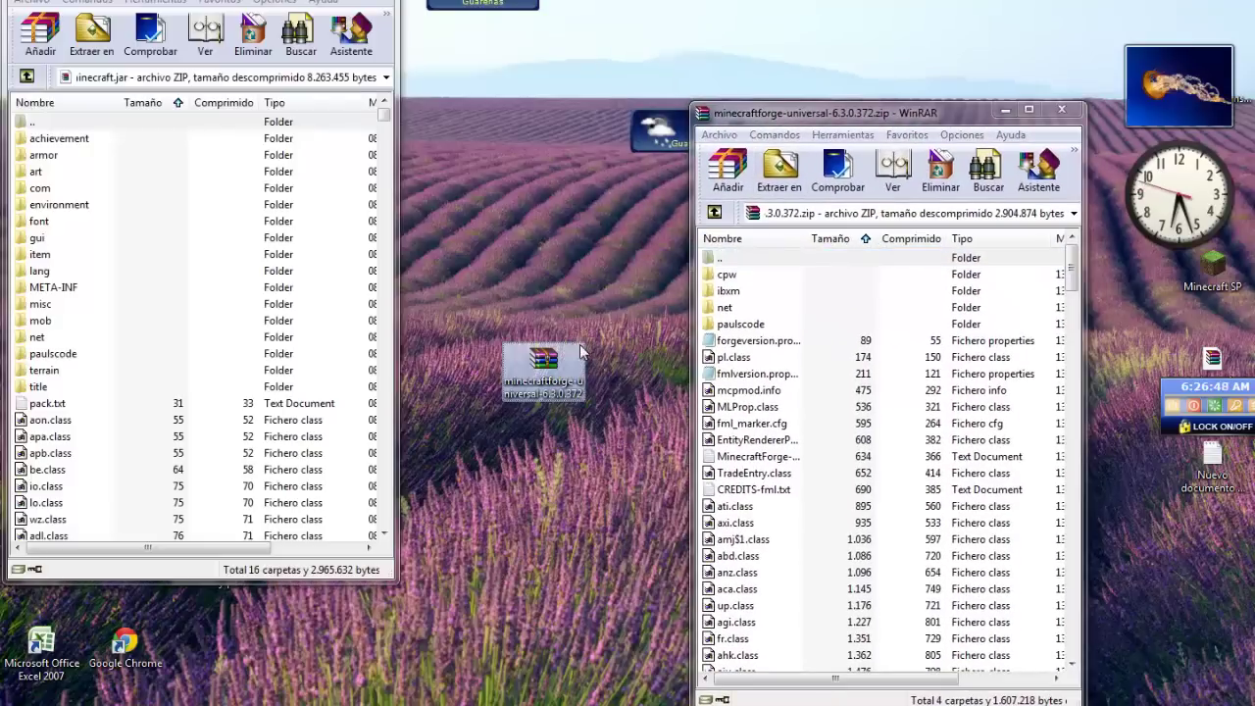
left_click(819, 374)
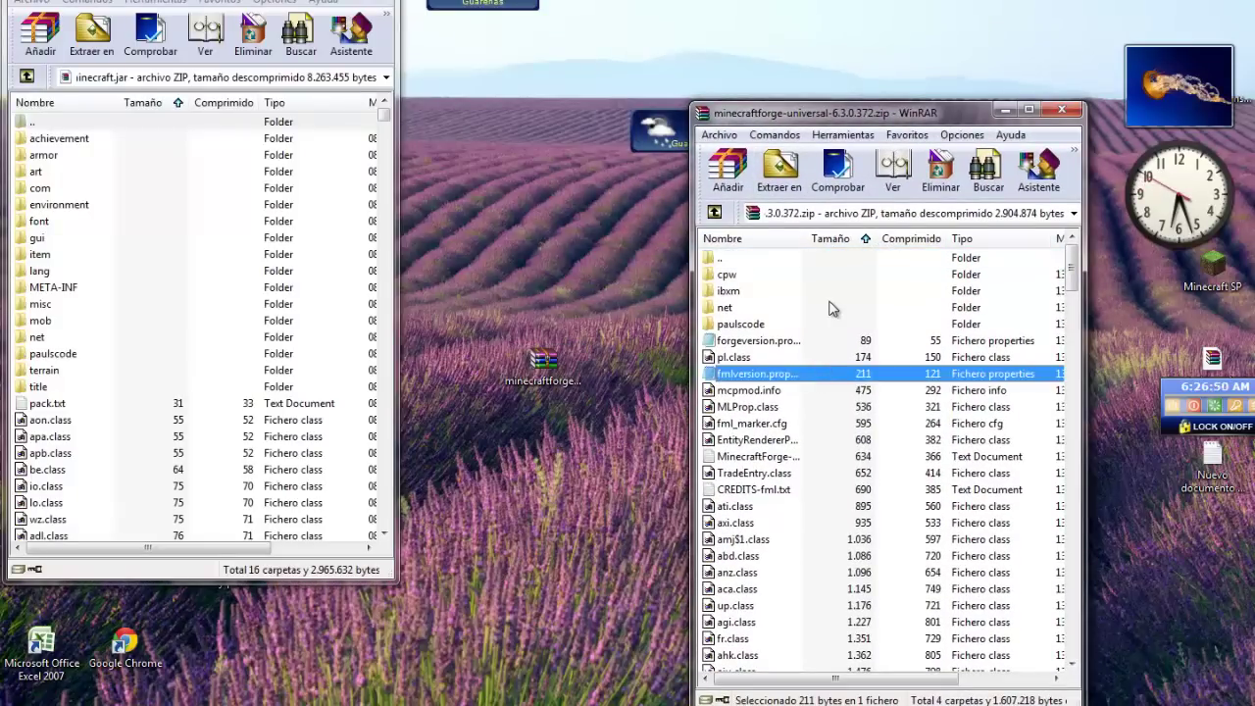
left_click_drag(1071, 278, 561, 130)
left_click_drag(890, 405, 778, 442)
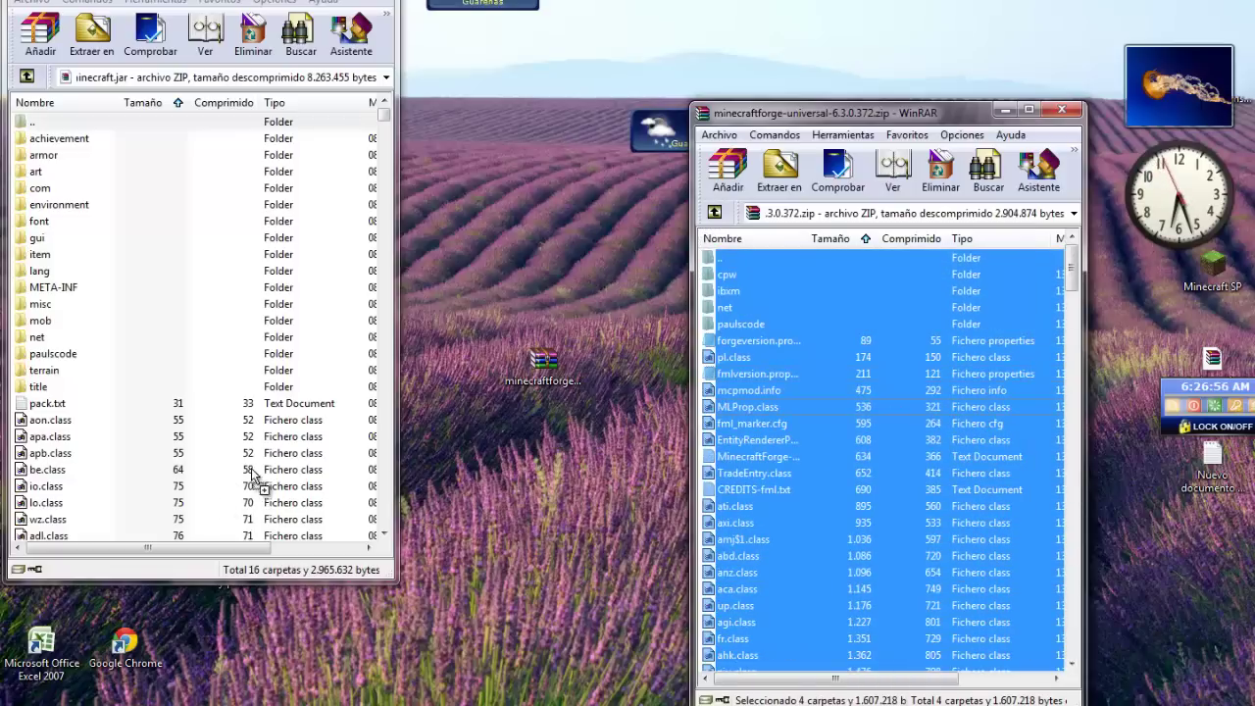
left_click_drag(257, 475, 221, 508)
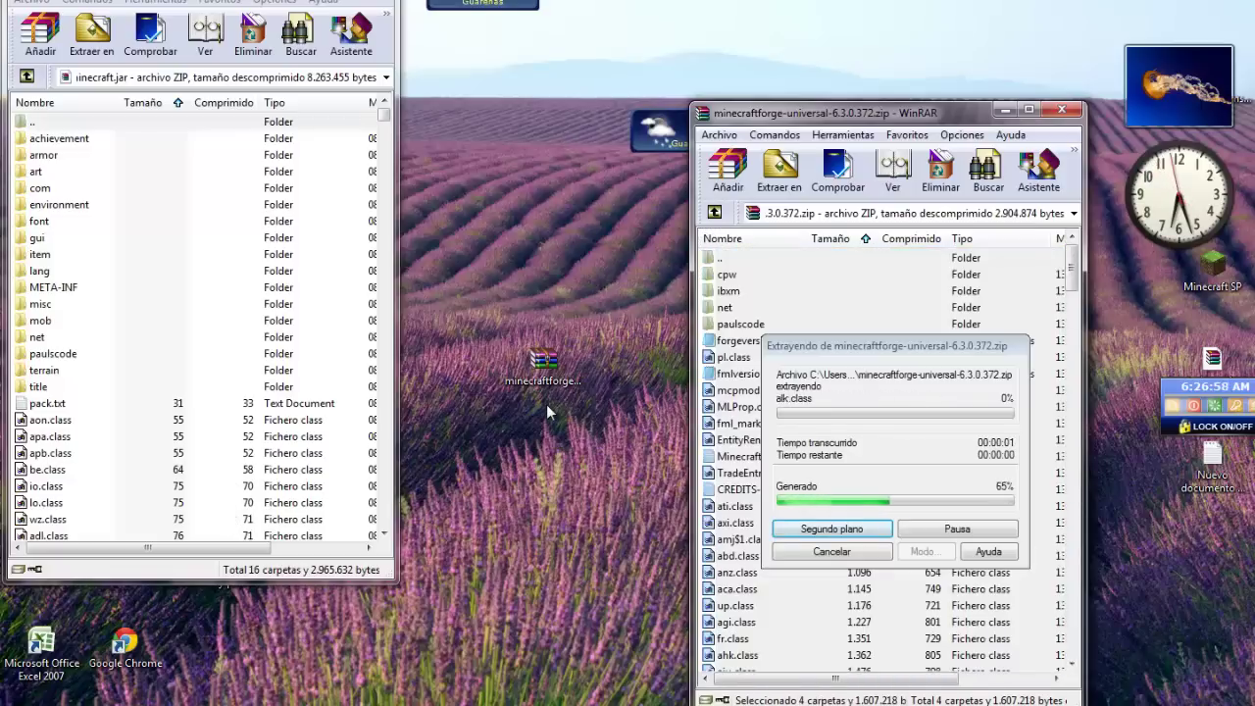
left_click(200, 434)
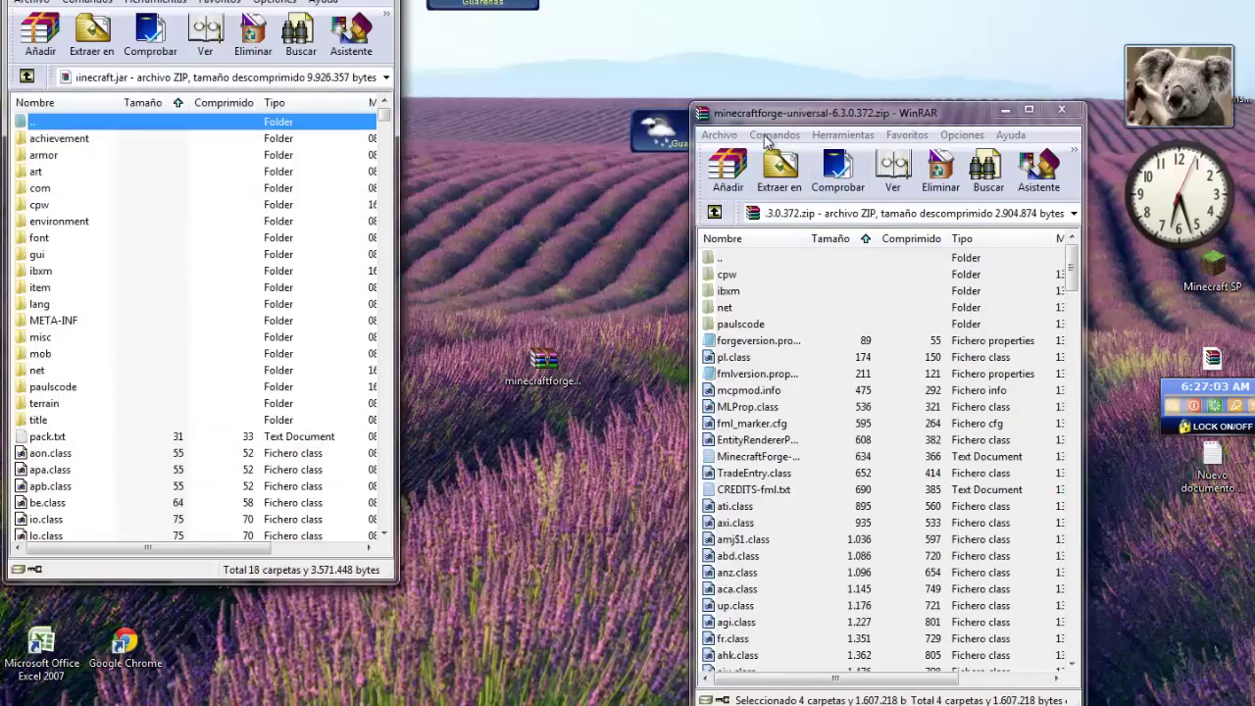
left_click(848, 121)
left_click(1065, 109)
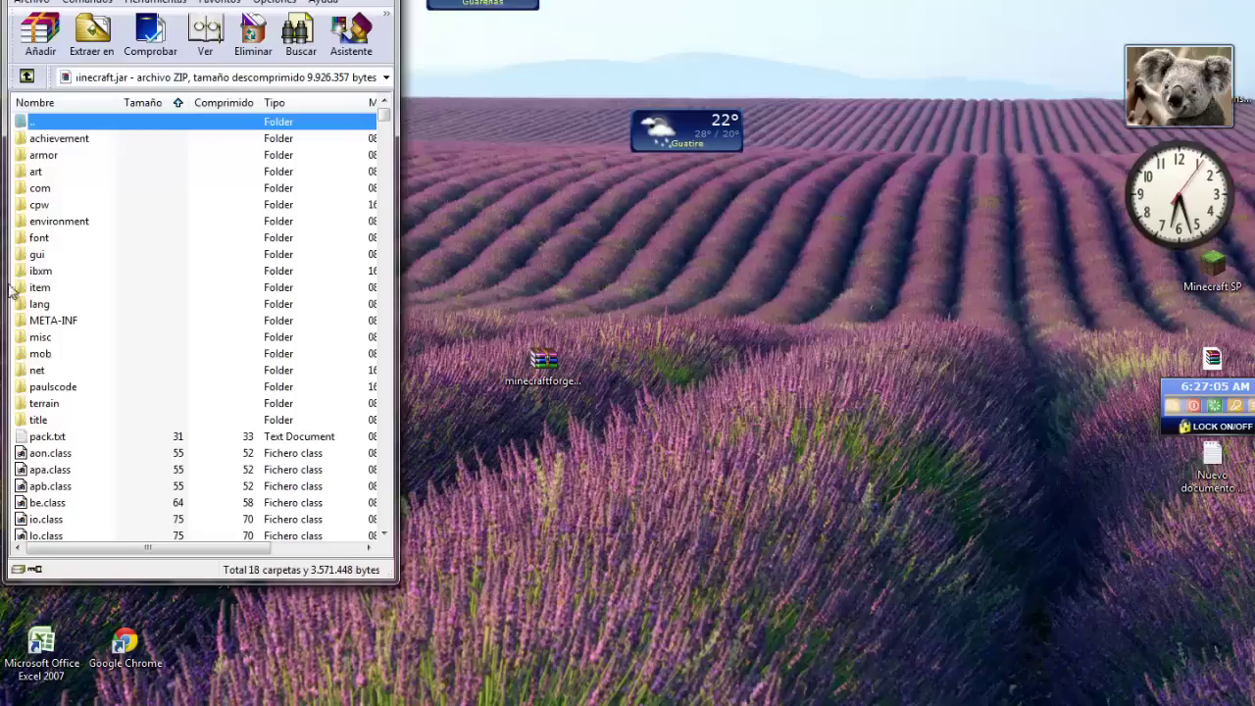
Step: Delete the META-INF folder from minecraft.jar and close the archive
left_click(25, 326)
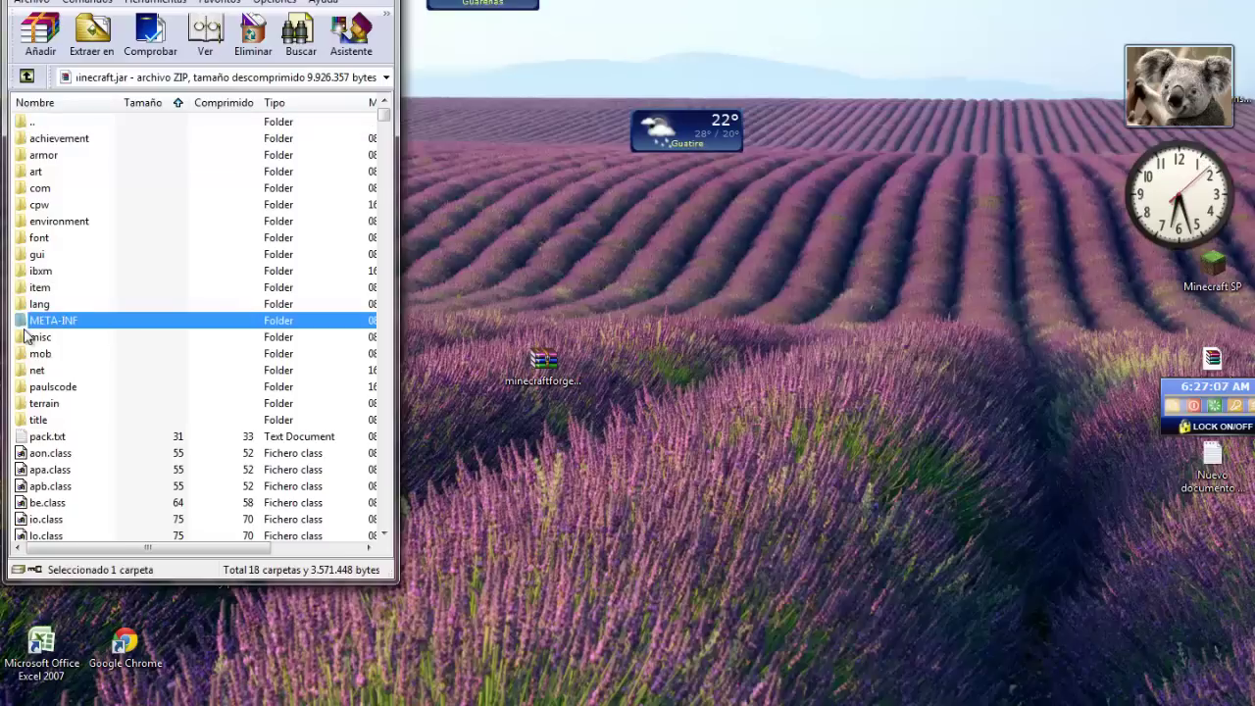
right_click(33, 324)
left_click(90, 436)
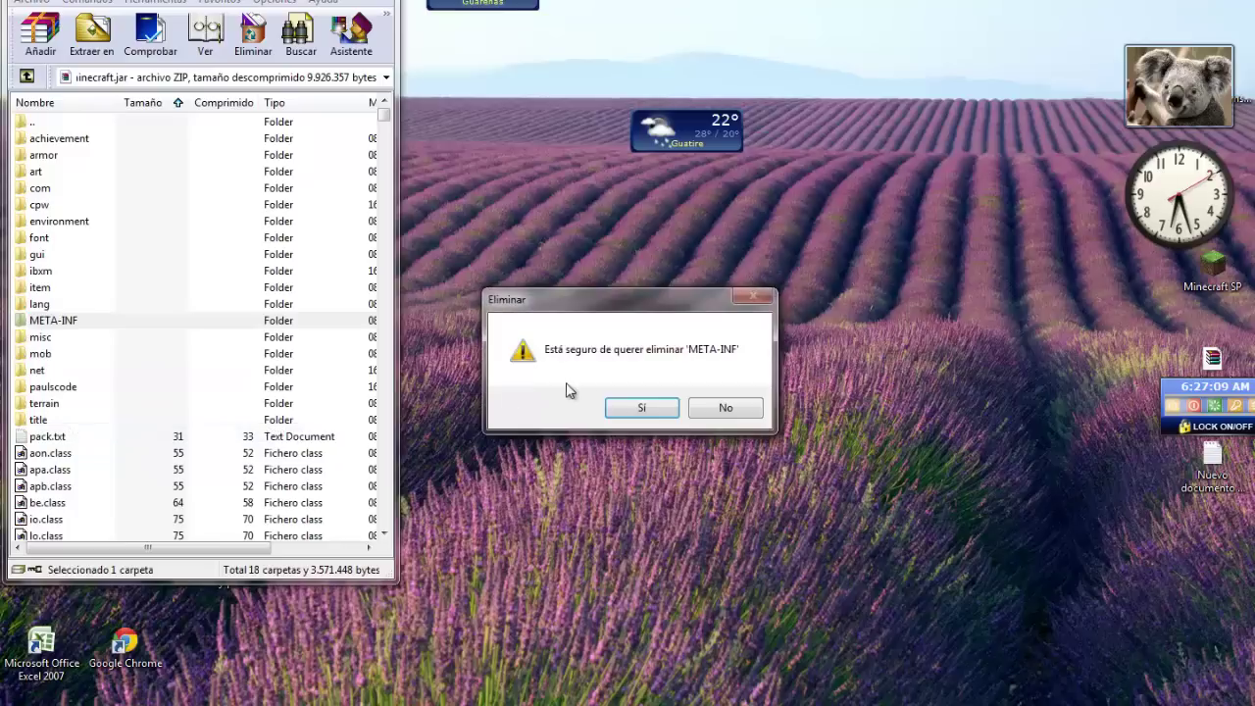
left_click(639, 408)
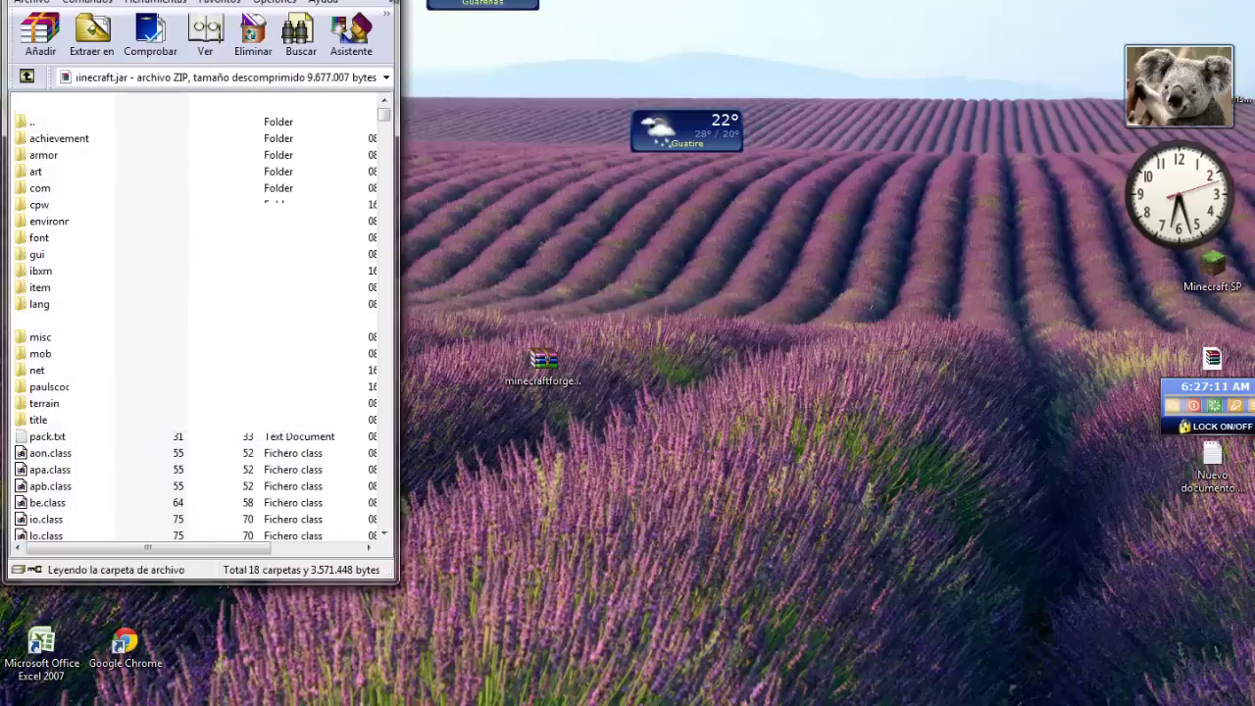
left_click(377, 2)
Step: Start Minecraft SP and enter the game, examine the Gems+ entry in the Mod List, and close the game
double_click(1213, 272)
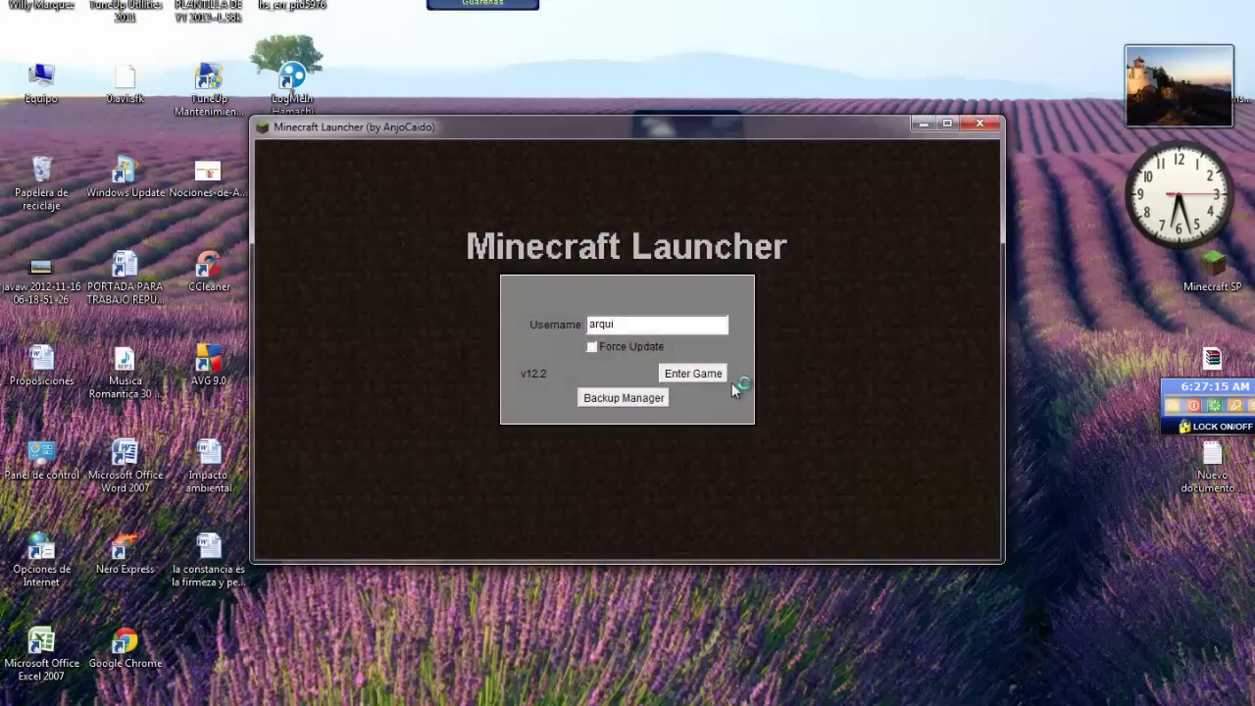
left_click(721, 373)
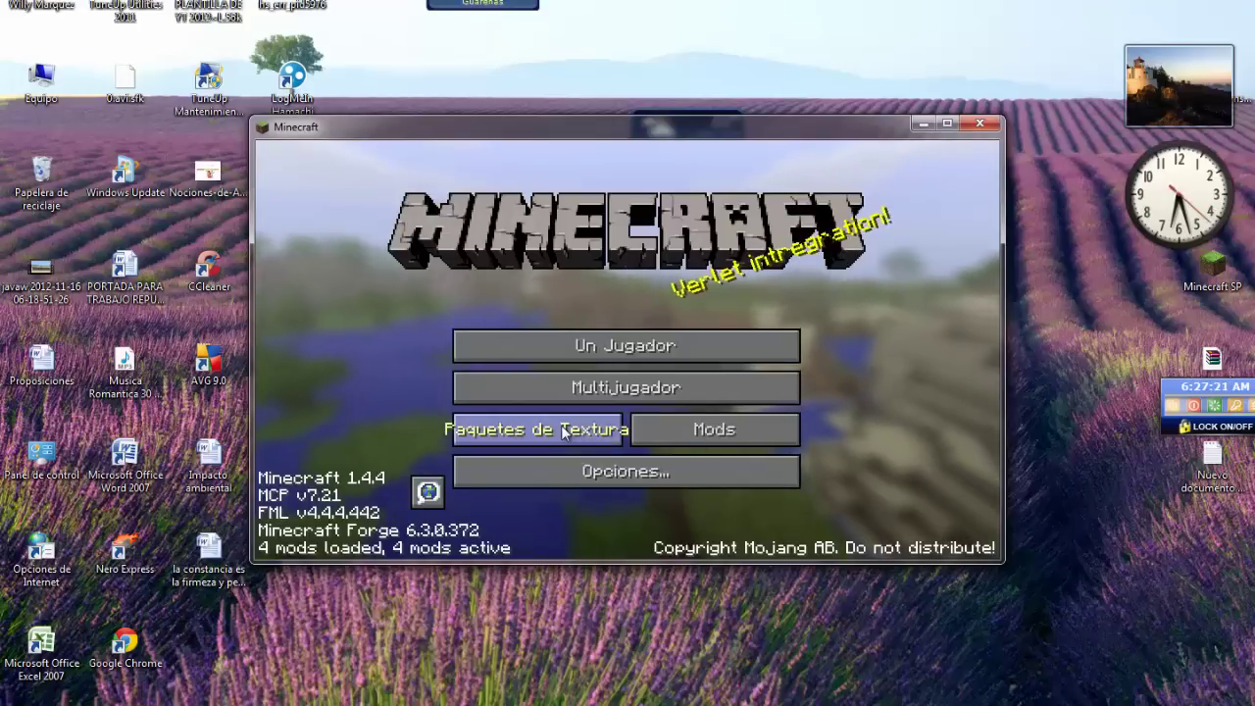
left_click(694, 435)
left_click(409, 415)
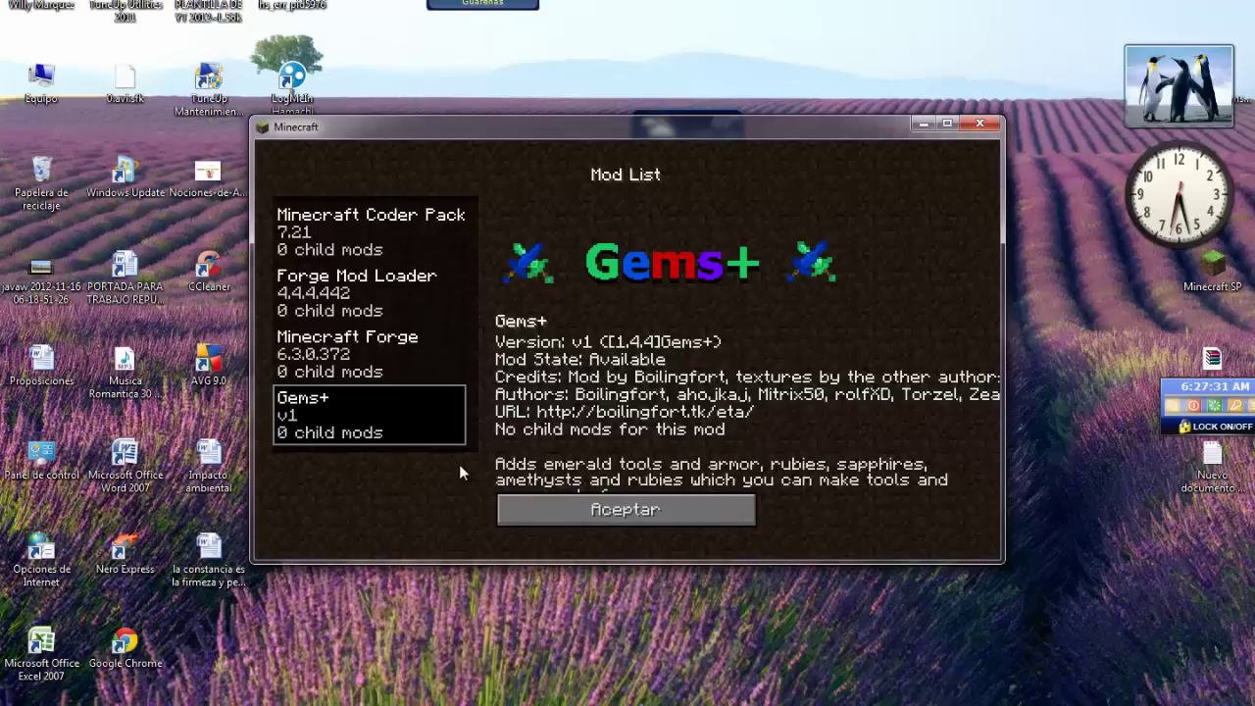
left_click(592, 509)
left_click(980, 124)
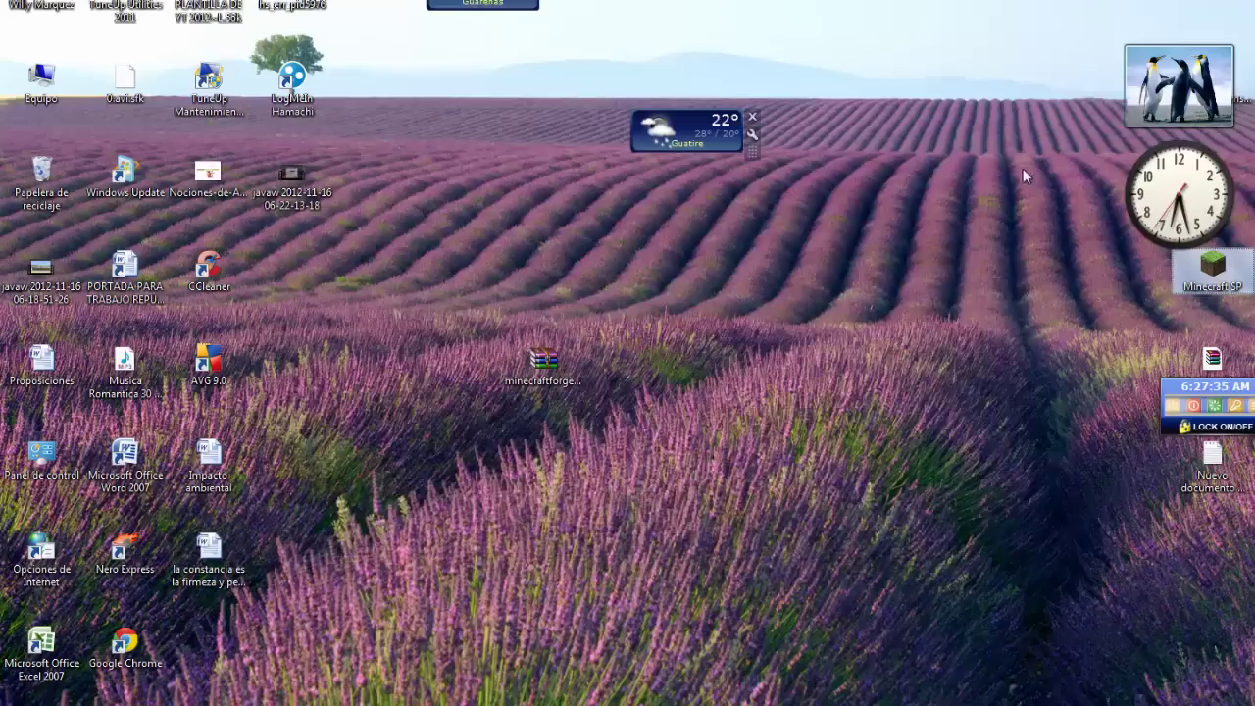
left_click_drag(681, 258, 568, 535)
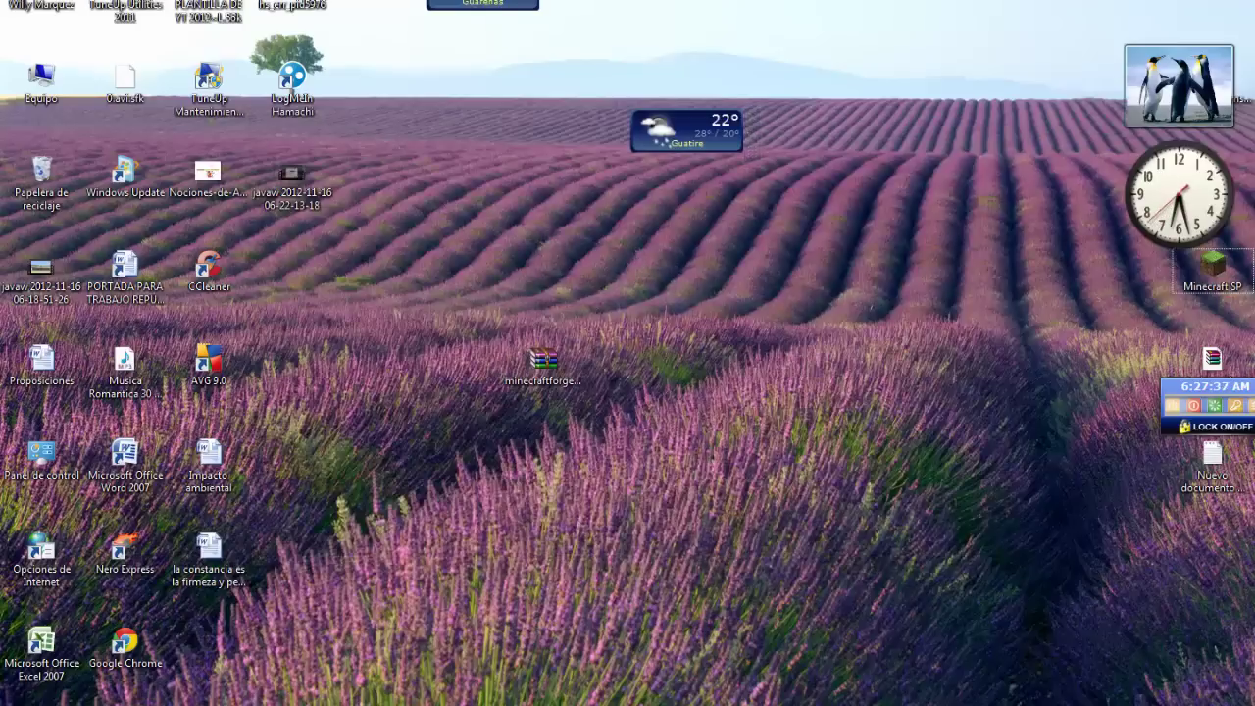